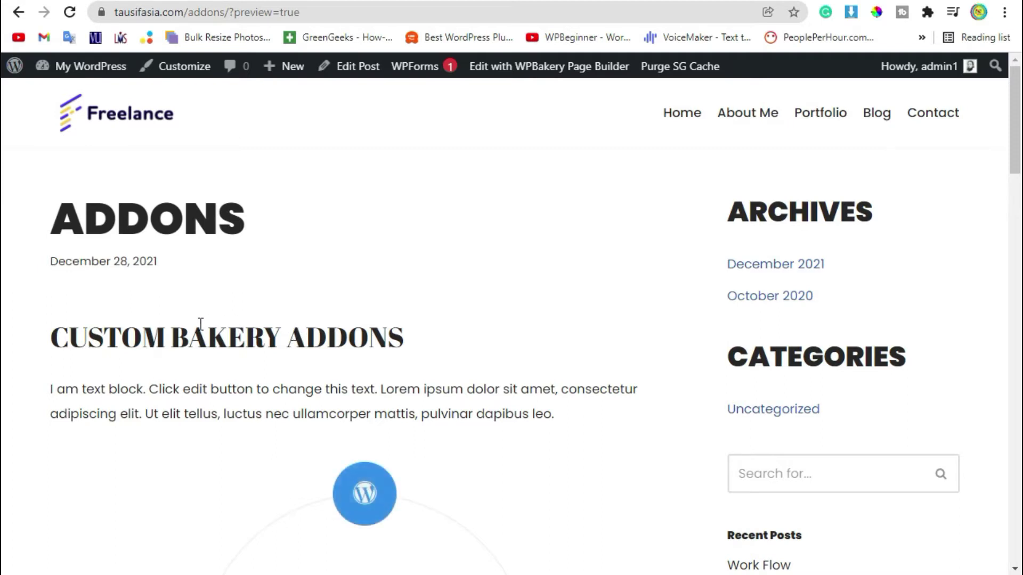
- Scroll down the Addons preview and select the WordPress icon to show its title and description
scroll(199, 326, down, 2)
scroll(197, 327, down, 2)
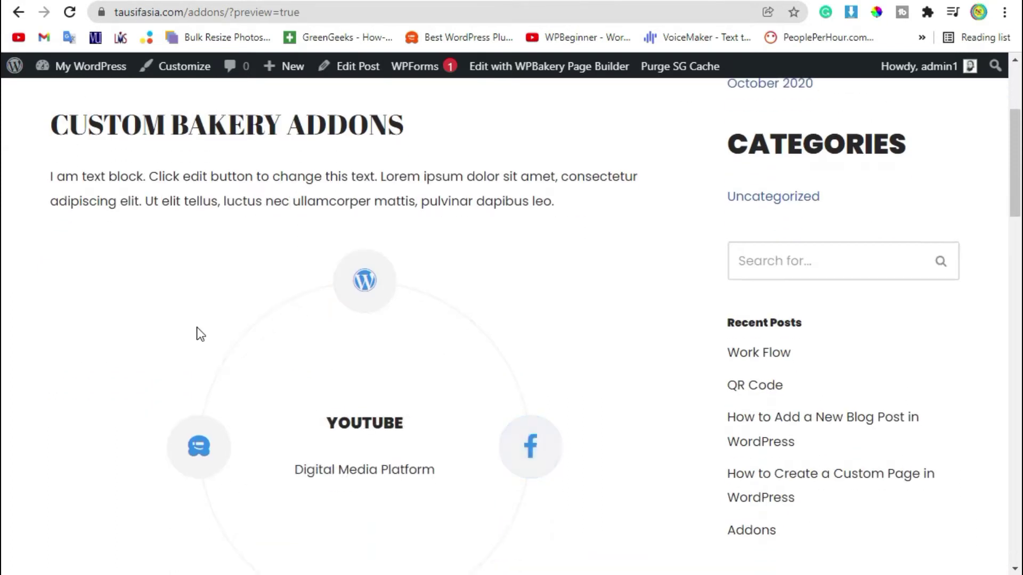
scroll(342, 197, down, 2)
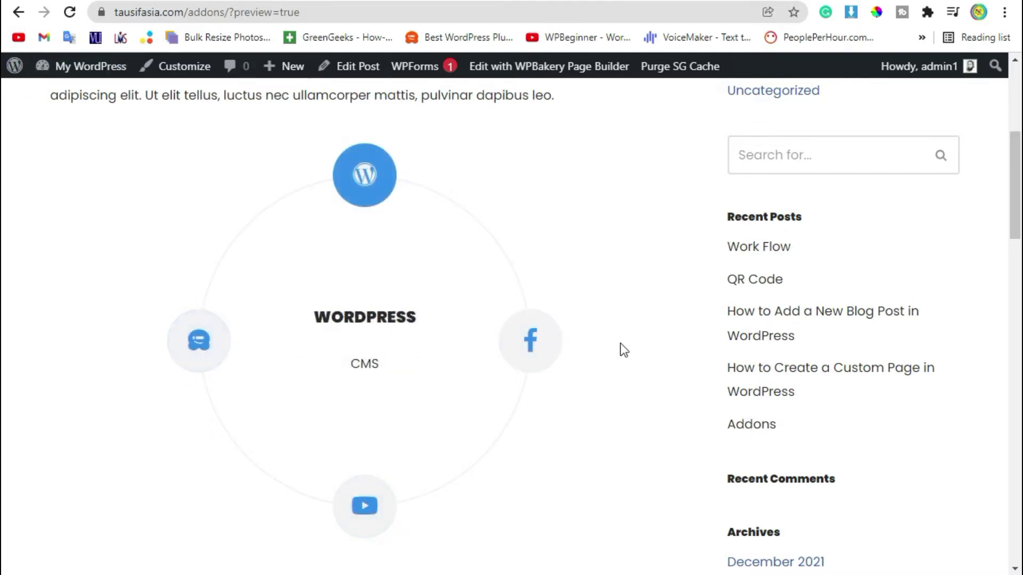
click(368, 176)
- Highlight the WORDPRESS title and its CMS and WordPress Tutorial Site descriptions, then clear the highlight
drag(310, 317, 432, 312)
drag(316, 366, 439, 372)
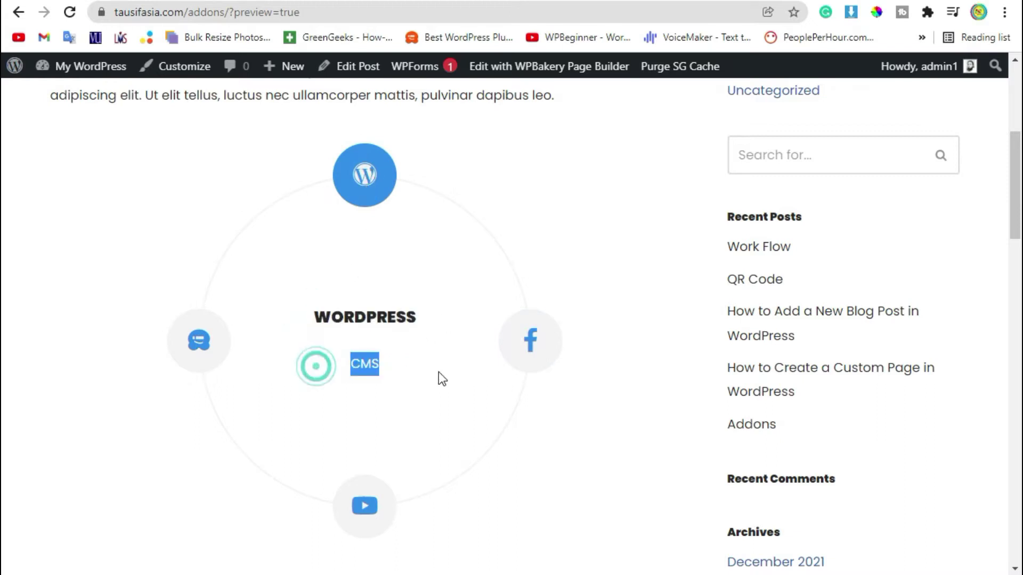
mouse_move(179, 346)
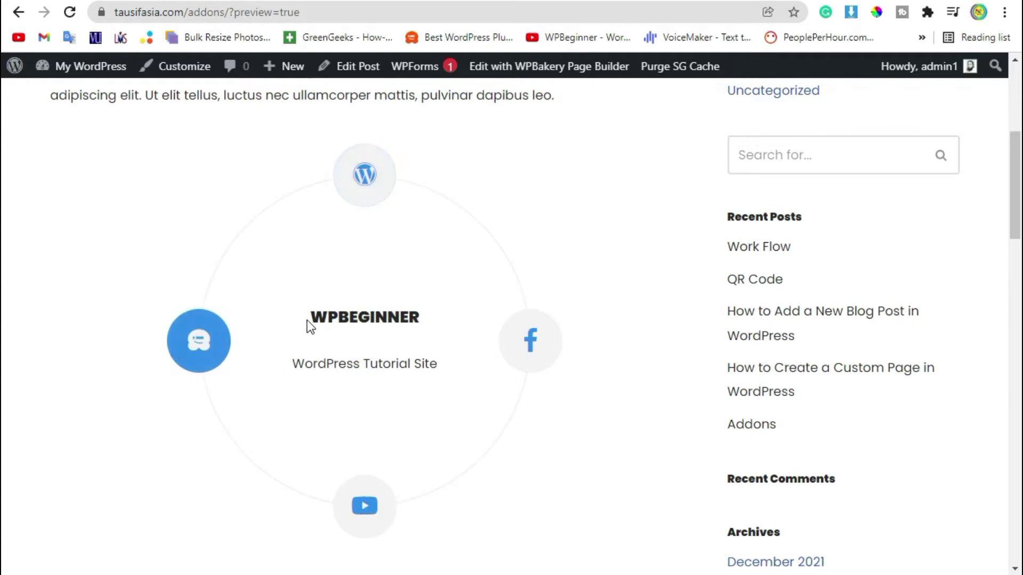
drag(310, 320, 292, 369)
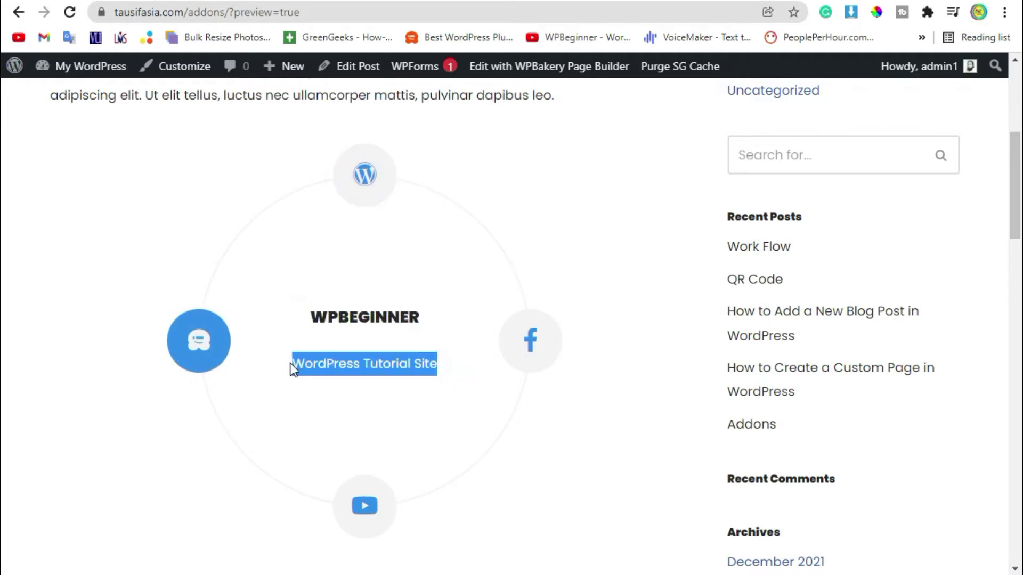
click(291, 367)
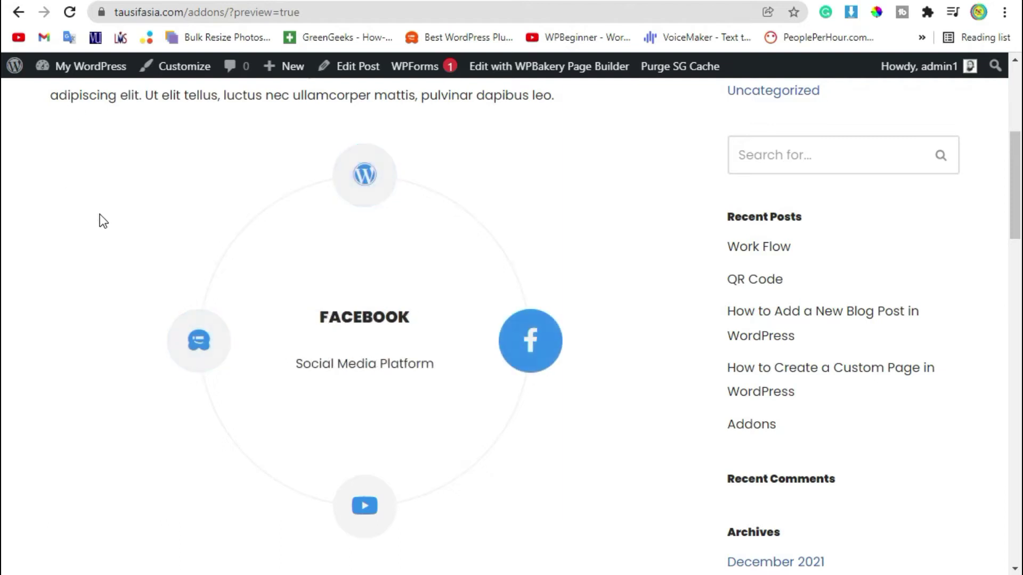
- Go to the admin Dashboard from the My WordPress menu, then to Plugins > Add New
mouse_move(71, 67)
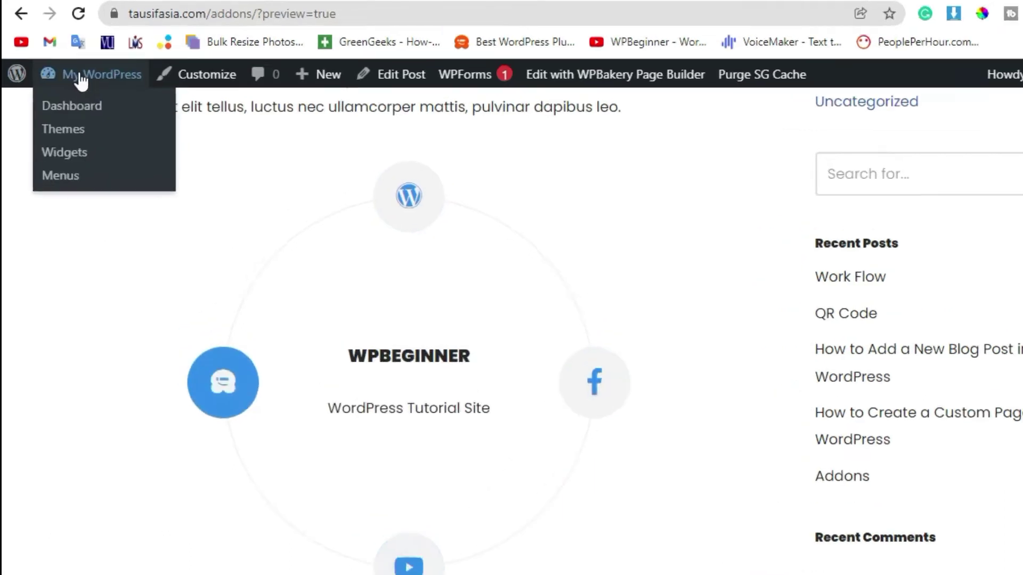
click(86, 106)
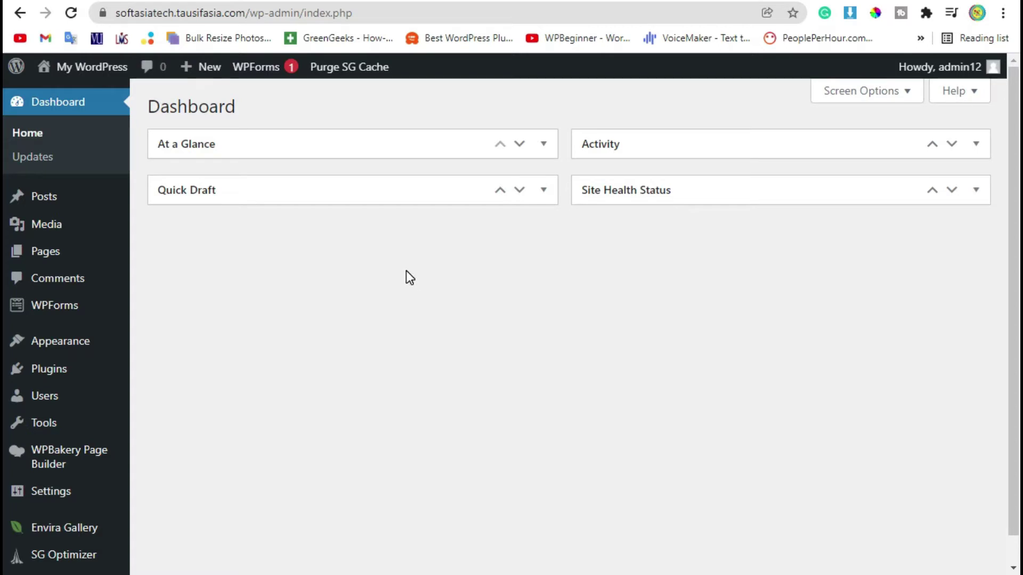
mouse_move(47, 371)
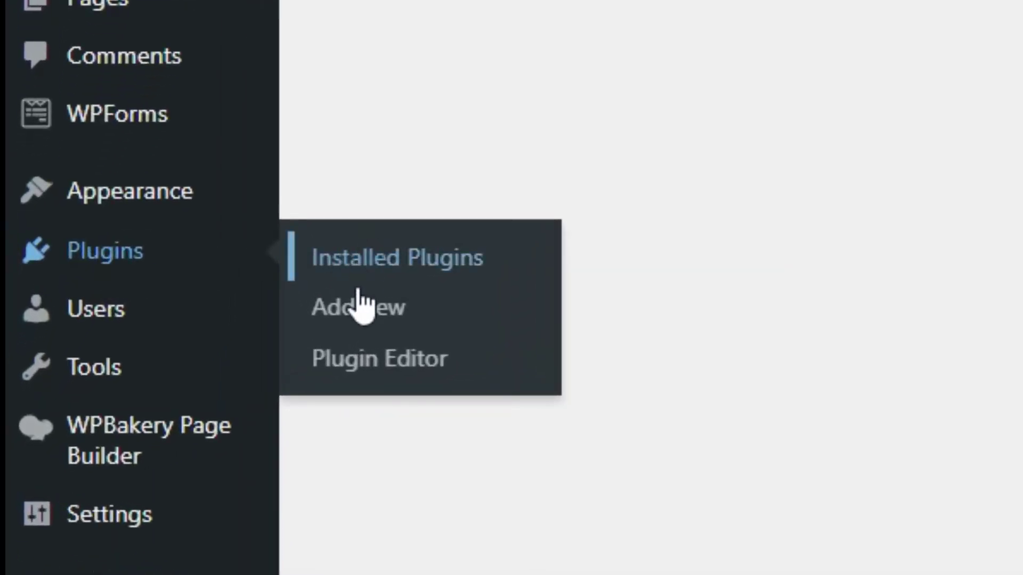
click(356, 322)
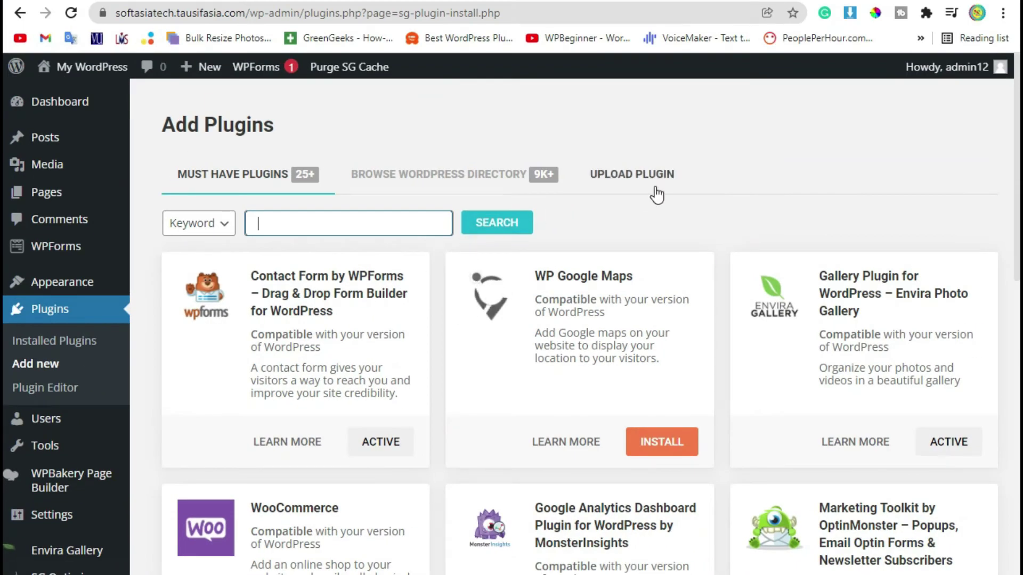
- Choose visual-composer-kit.zip as the file to upload under Upload Plugin
click(655, 187)
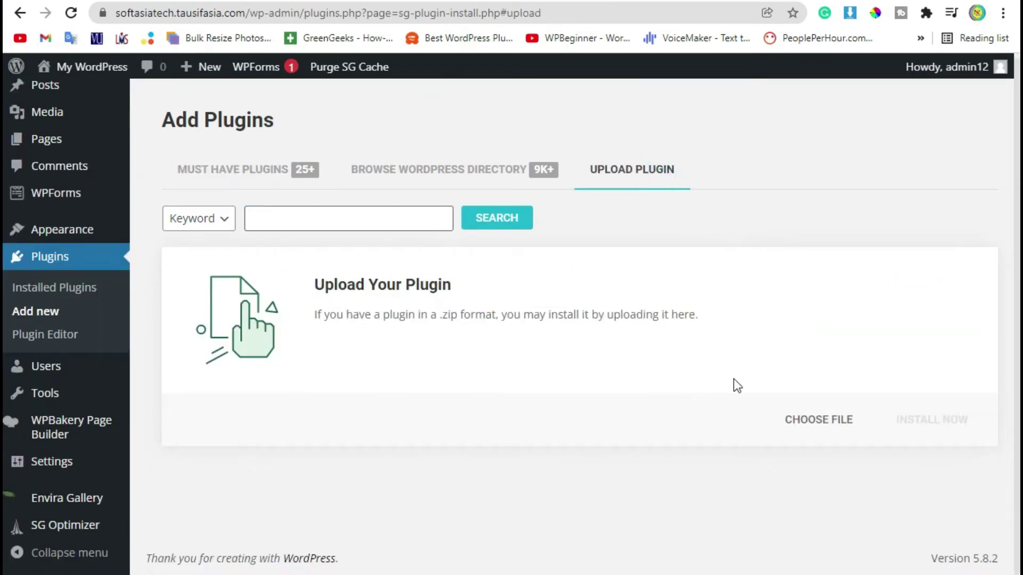
click(813, 418)
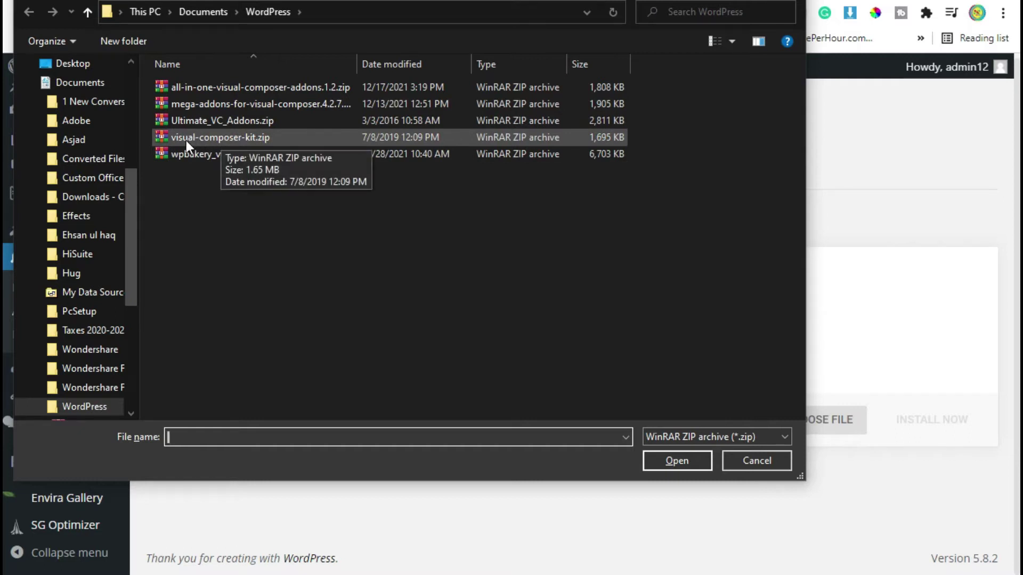
double_click(261, 138)
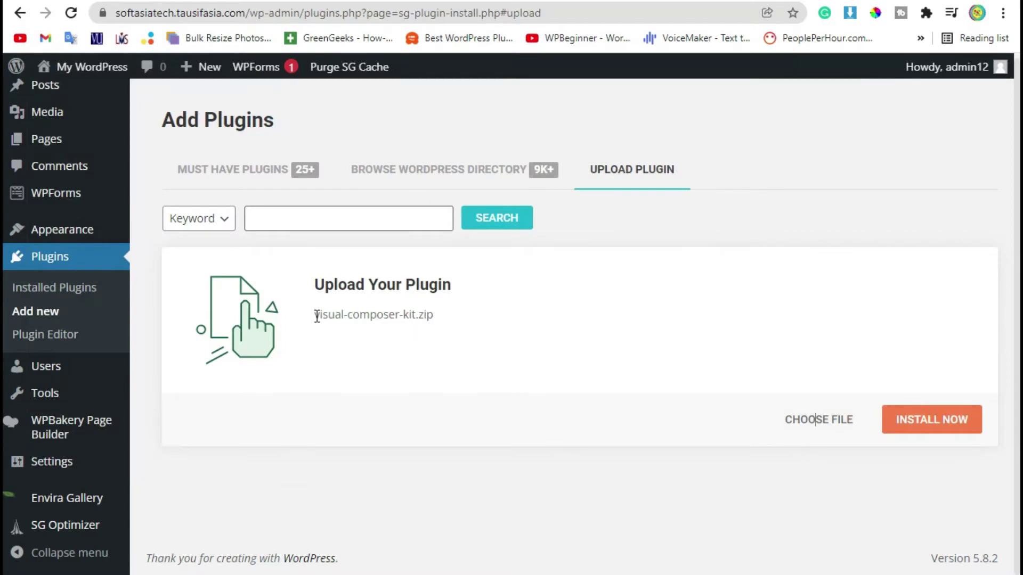
drag(314, 317, 438, 316)
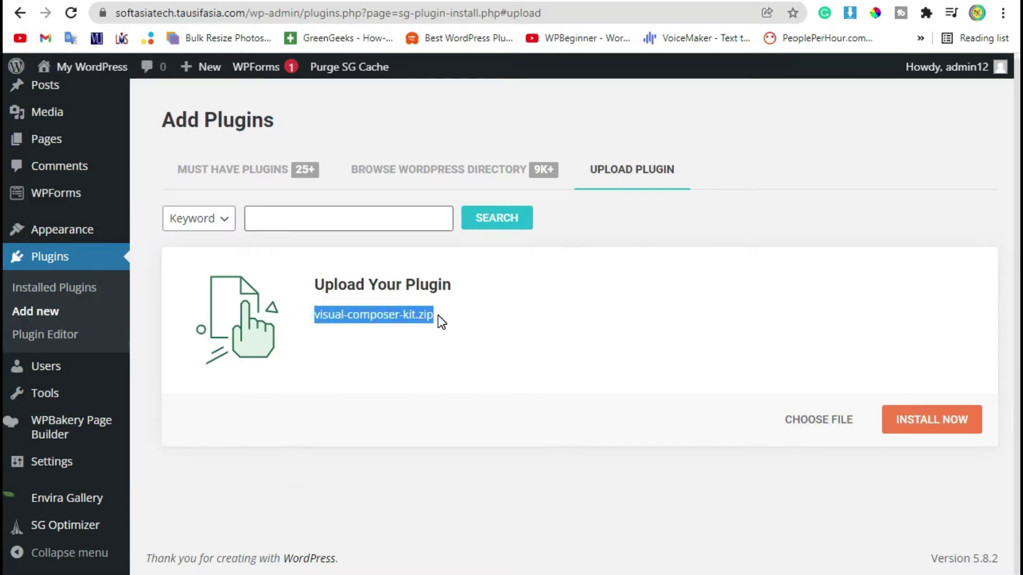
click(345, 310)
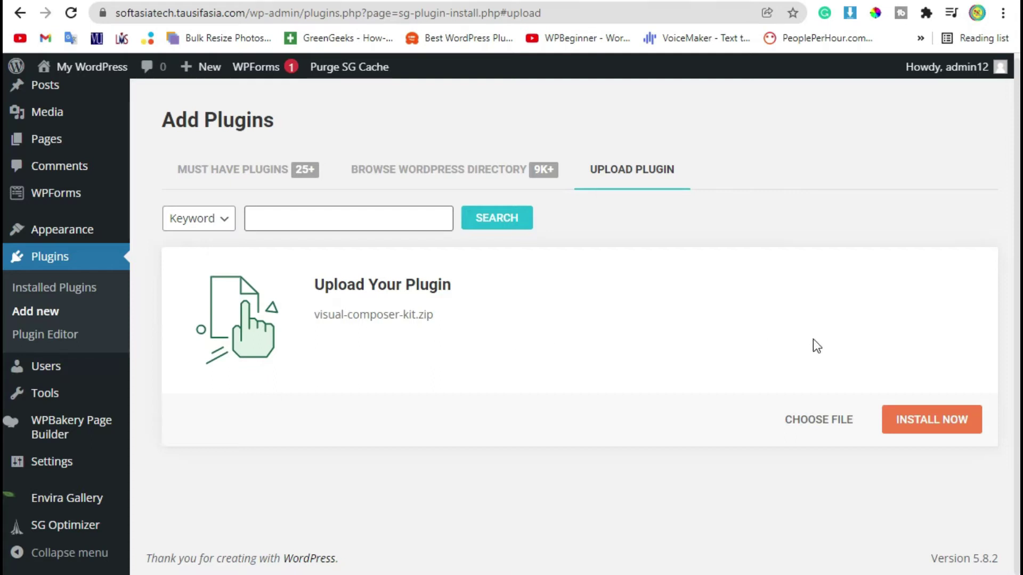
- Install the uploaded visual-composer-kit plugin and activate it
click(936, 425)
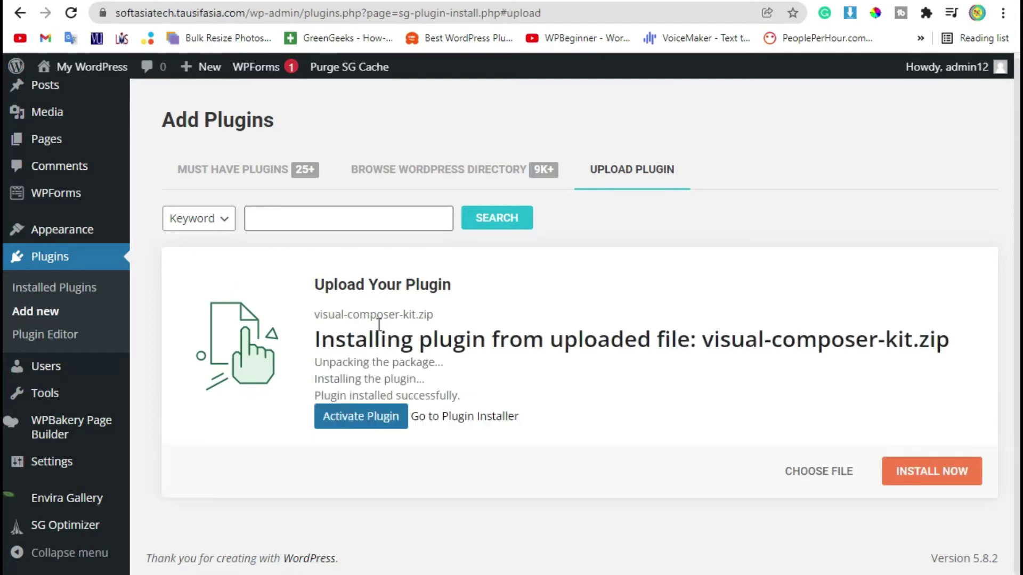
click(396, 421)
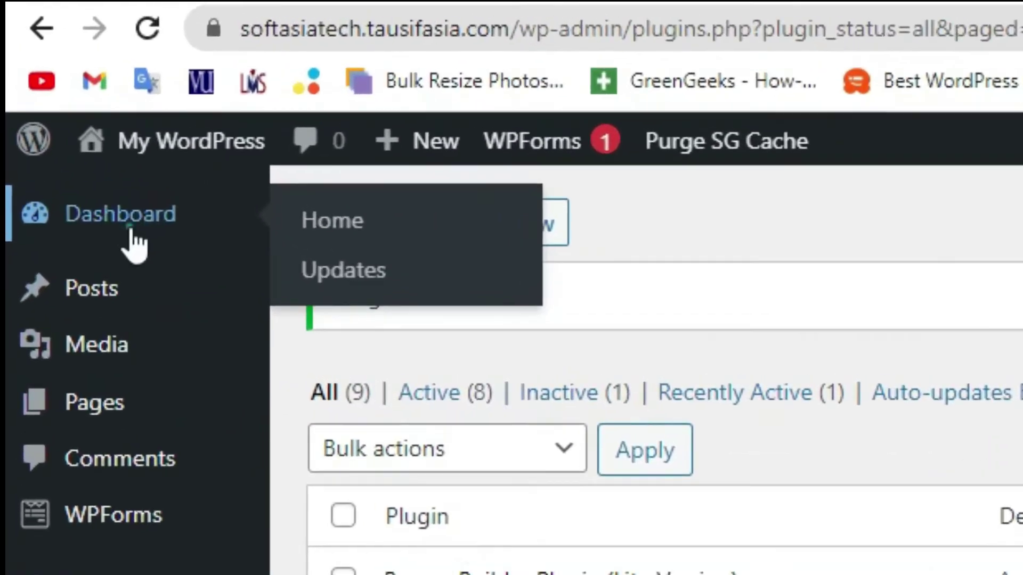
- Load the tausifasia.com wp-admin Dashboard
click(64, 114)
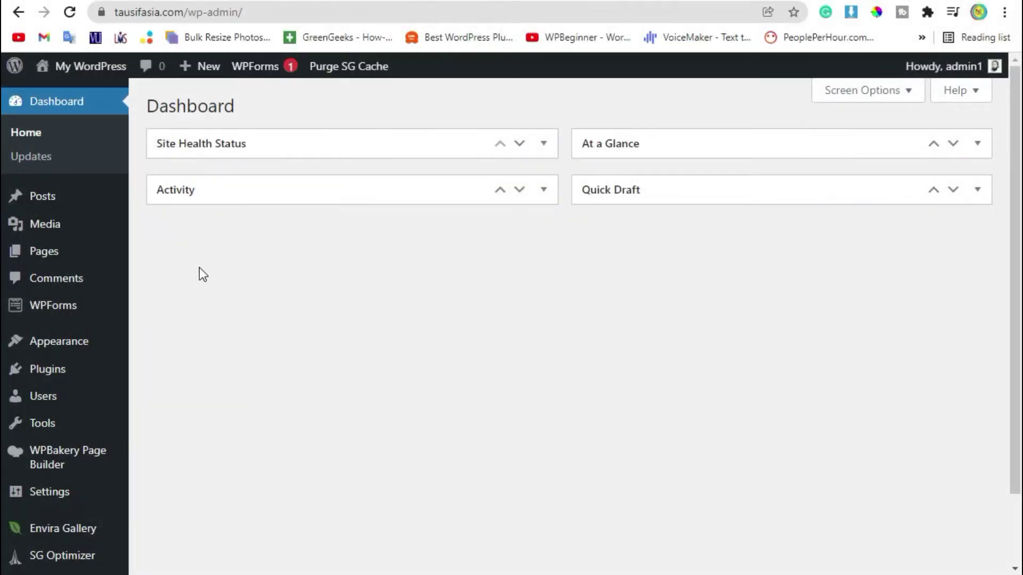
mouse_move(32, 201)
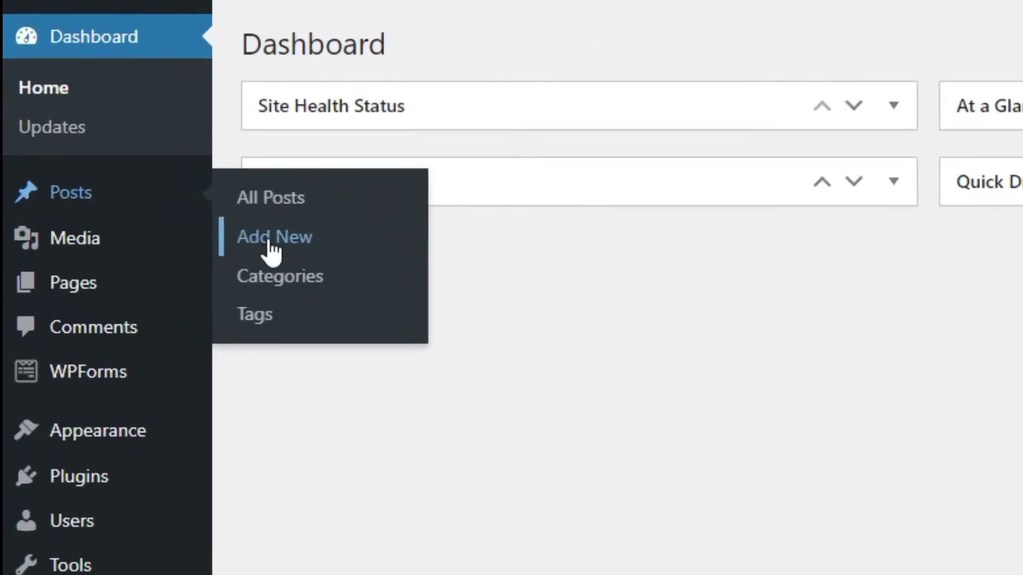
- Create a new post titled 'ICON SHOWCASE' and publish it
click(309, 235)
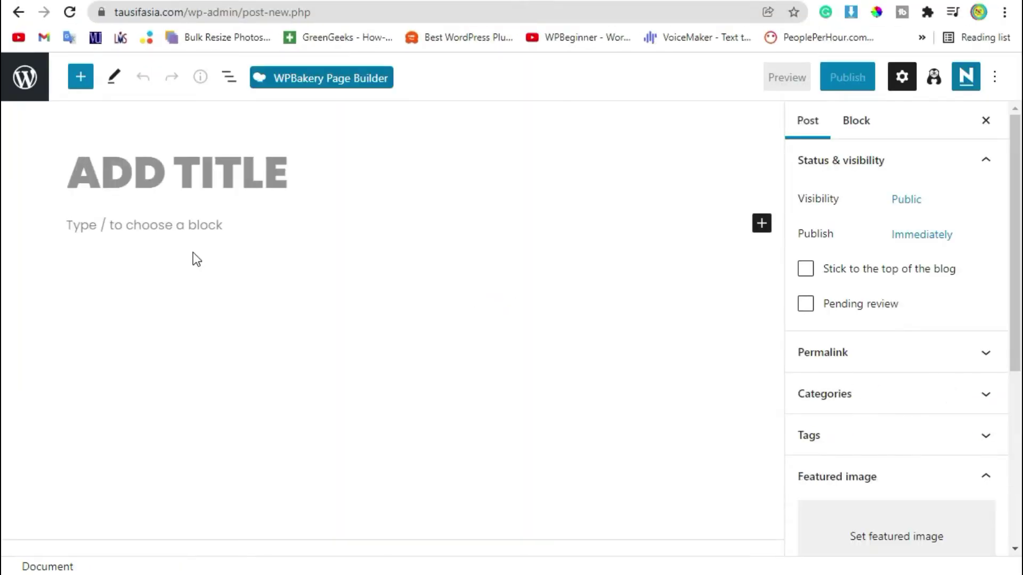
text(ICO)
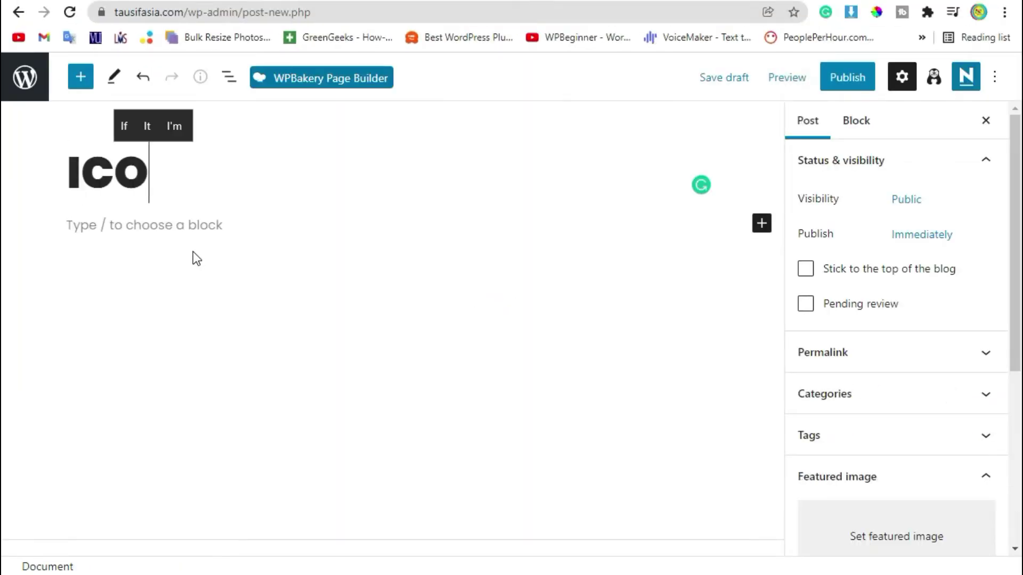
text(N SHO)
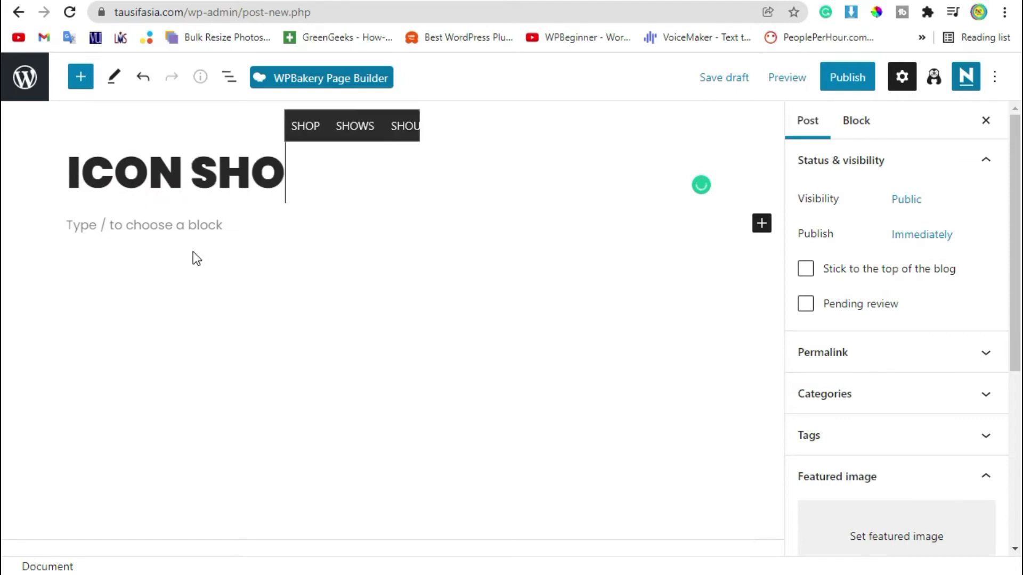
text(WCASE)
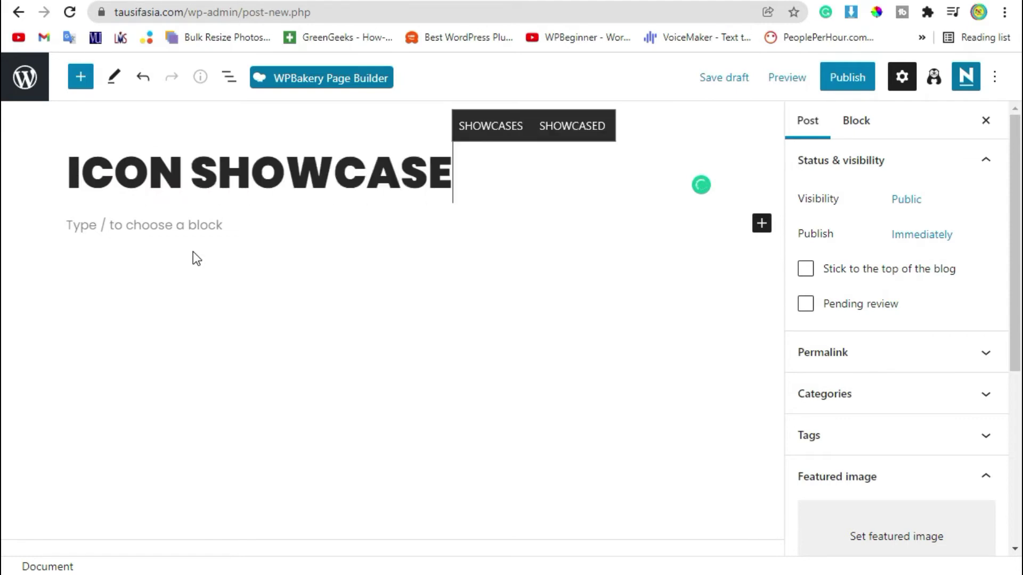
click(847, 77)
click(846, 78)
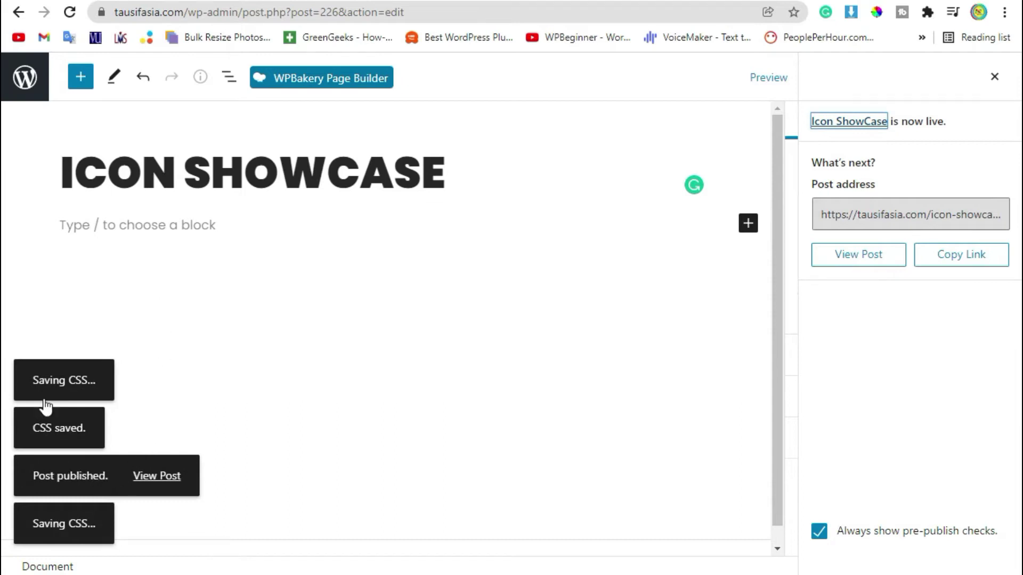
- Switch the ICON SHOWCASE post to the WPBakery backend editor
click(345, 80)
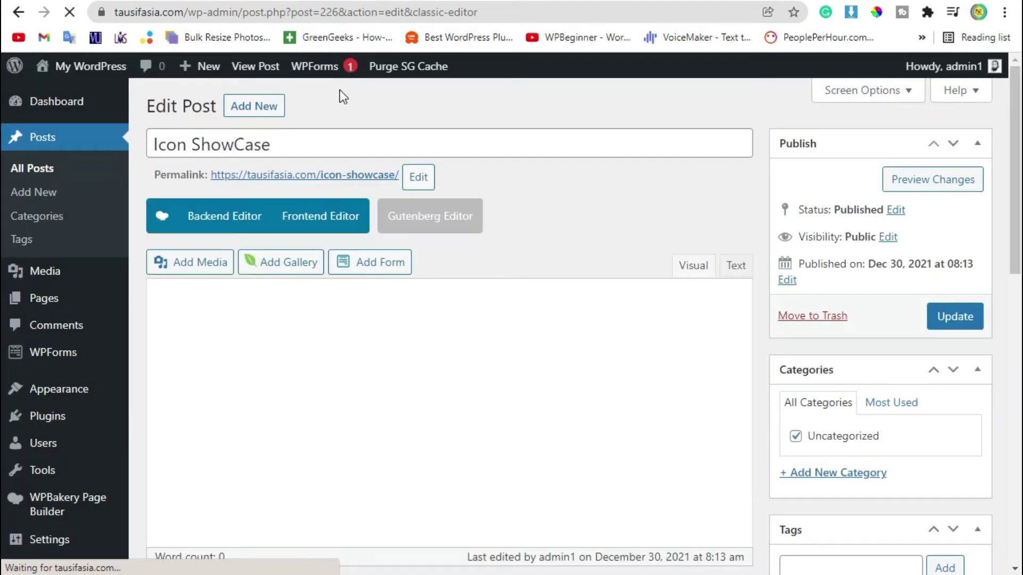
click(206, 218)
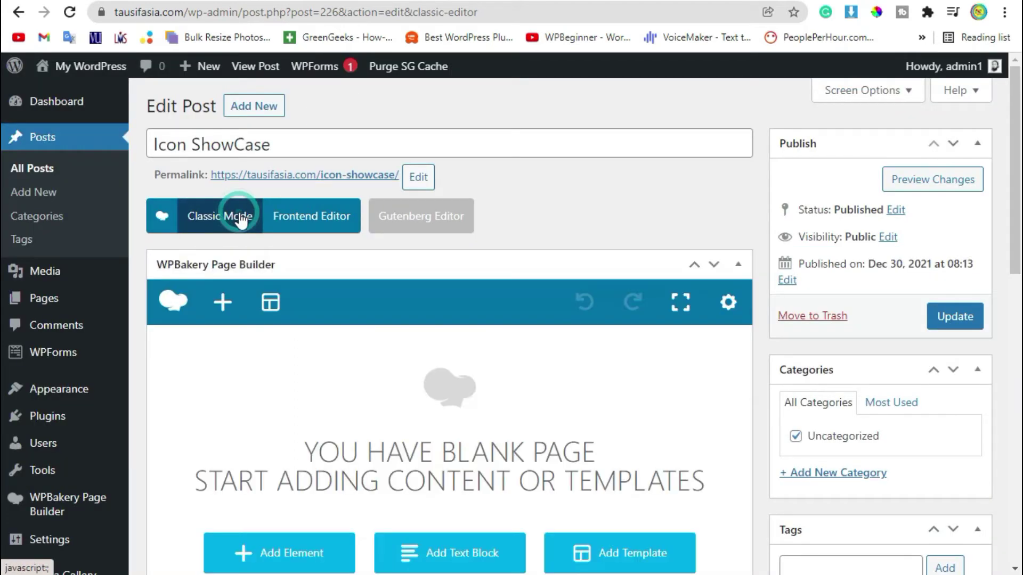
scroll(410, 411, down, 2)
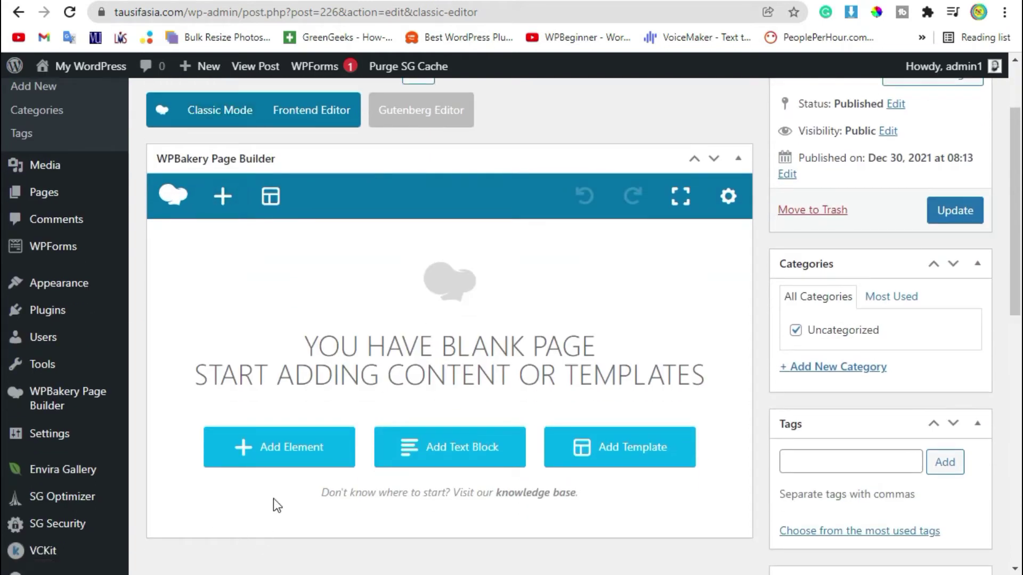
- Open Add Element and filter the list to the KIT Addons elements
click(280, 456)
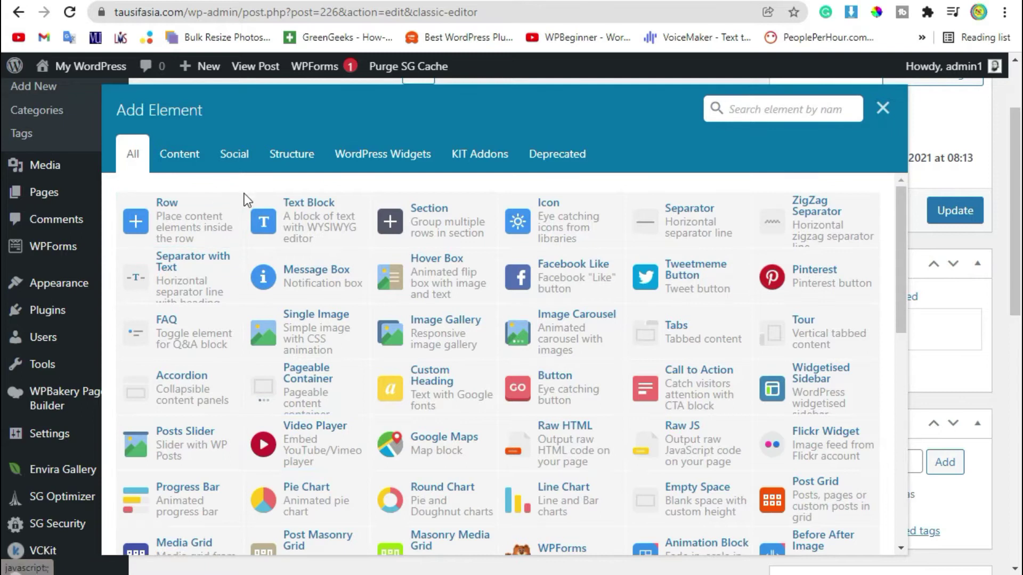
scroll(860, 506, down, 4)
scroll(863, 456, up, 4)
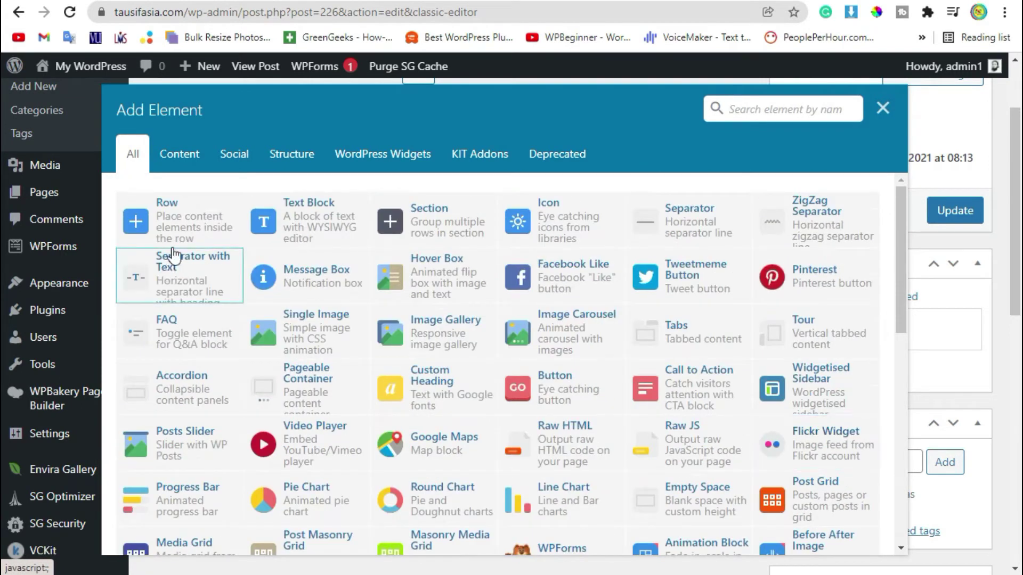
scroll(209, 362, down, 15)
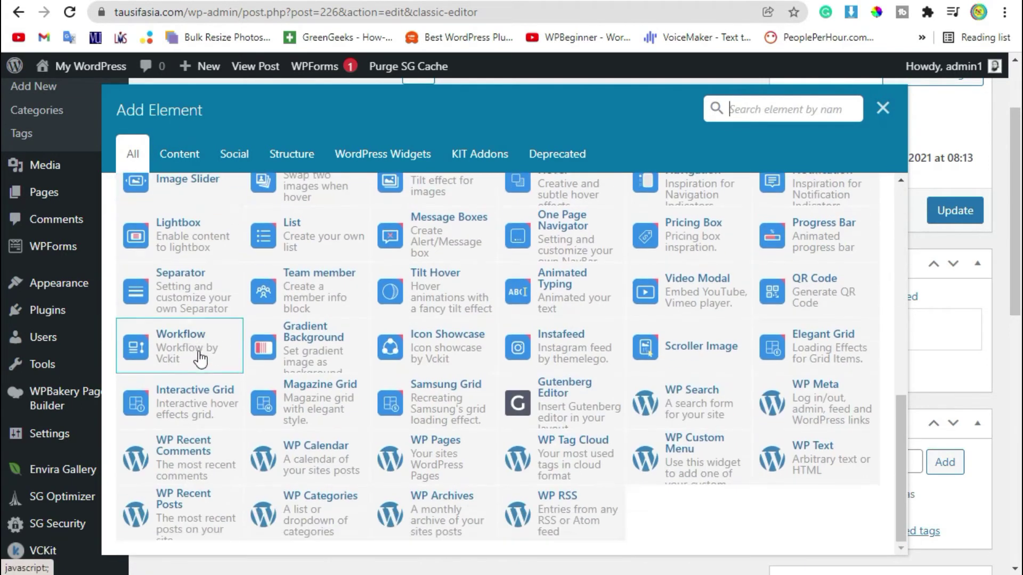
scroll(328, 404, up, 15)
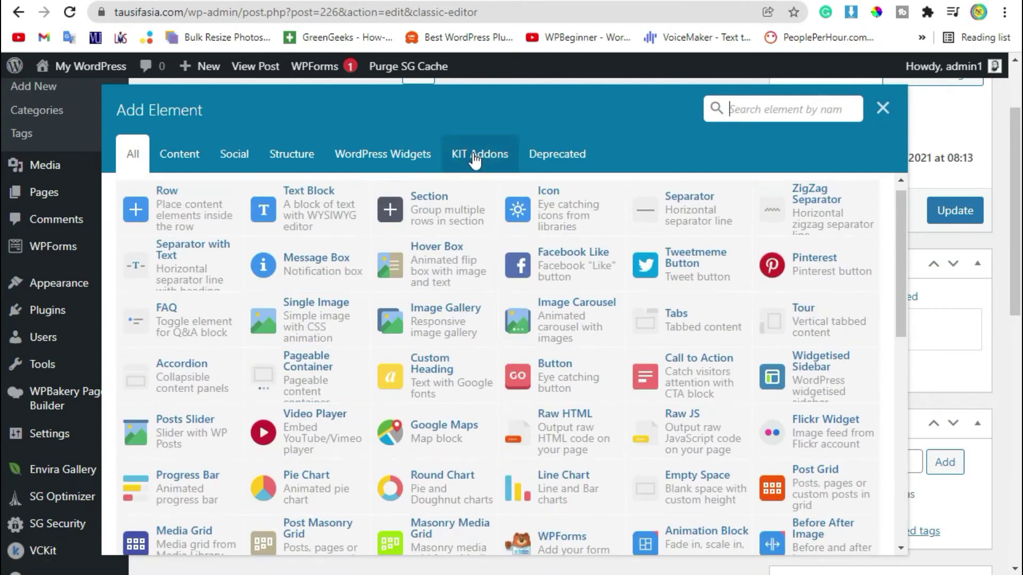
click(477, 158)
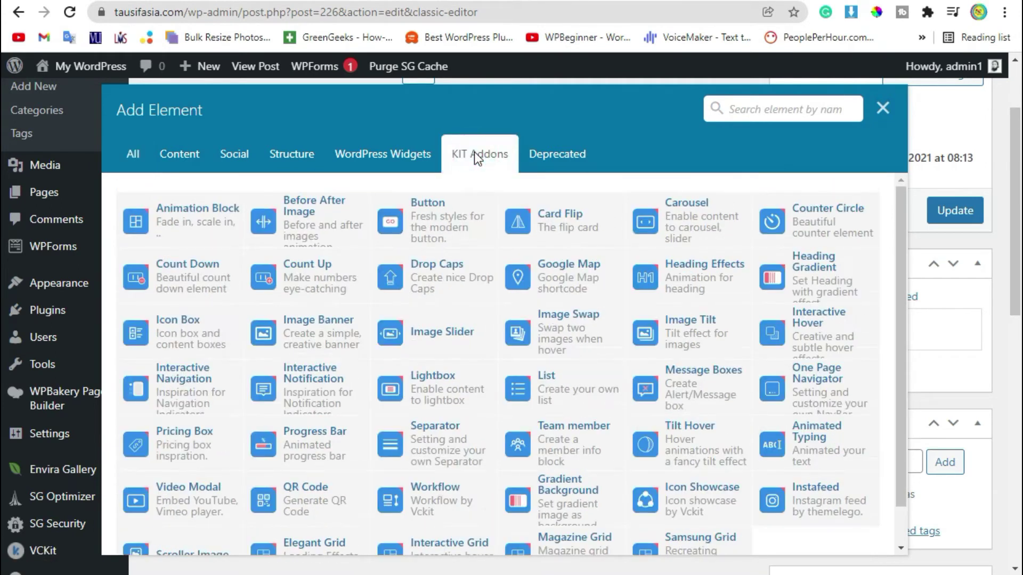
scroll(485, 240, down, 1)
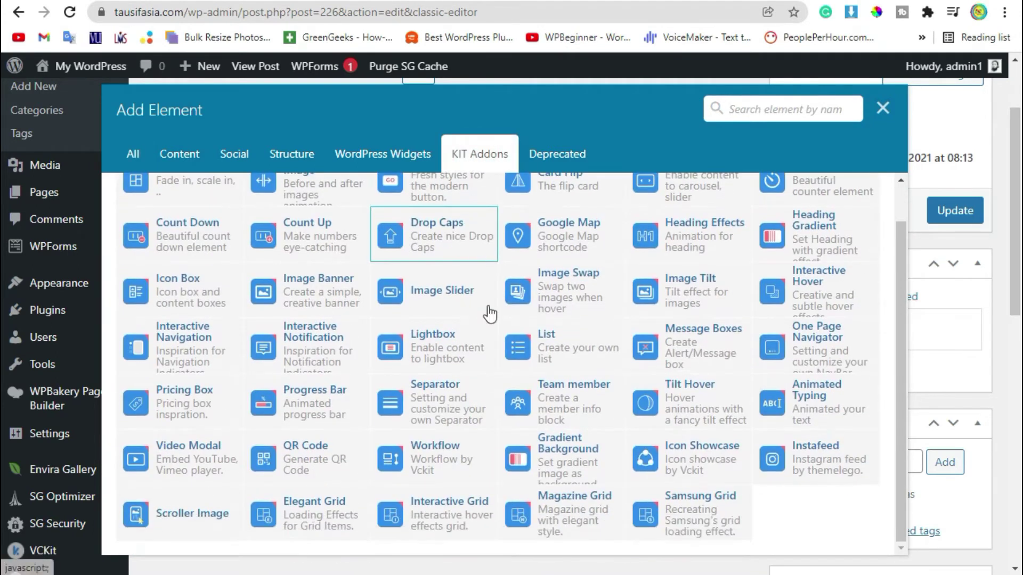
- Add an Icon Showcase element to the post, closing its settings for now
click(685, 457)
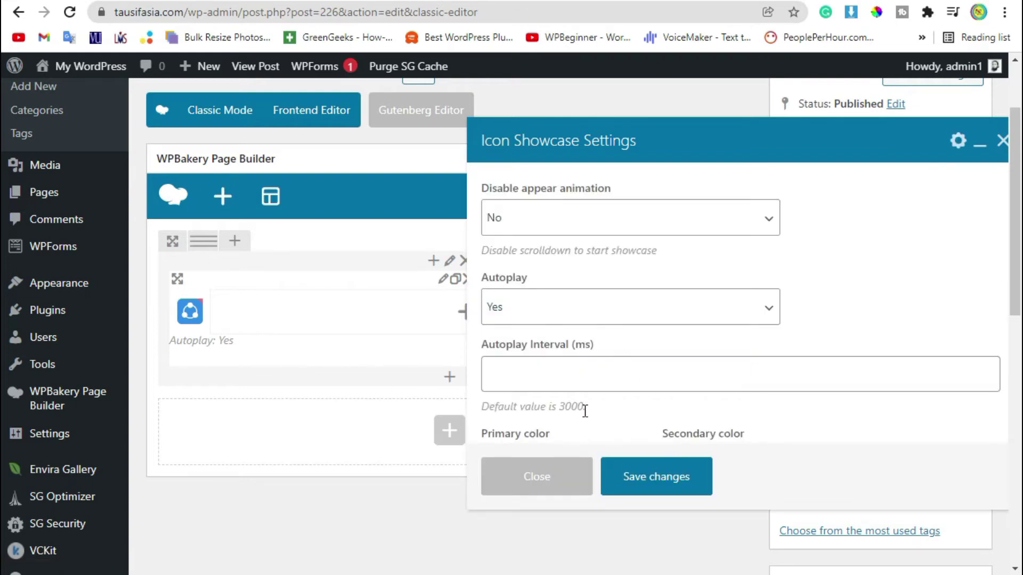
click(537, 476)
drag(175, 273, 190, 315)
click(467, 315)
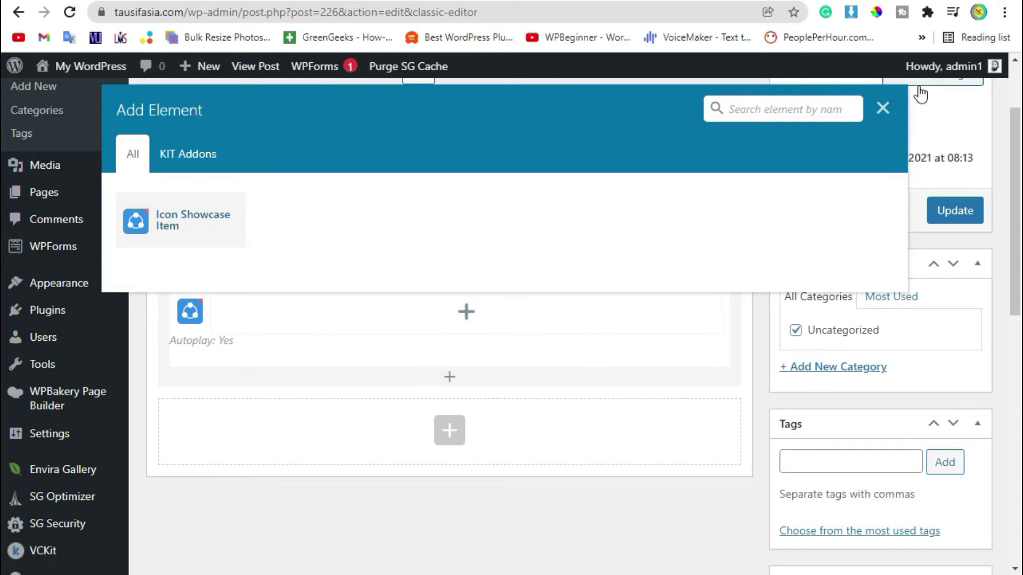
click(883, 110)
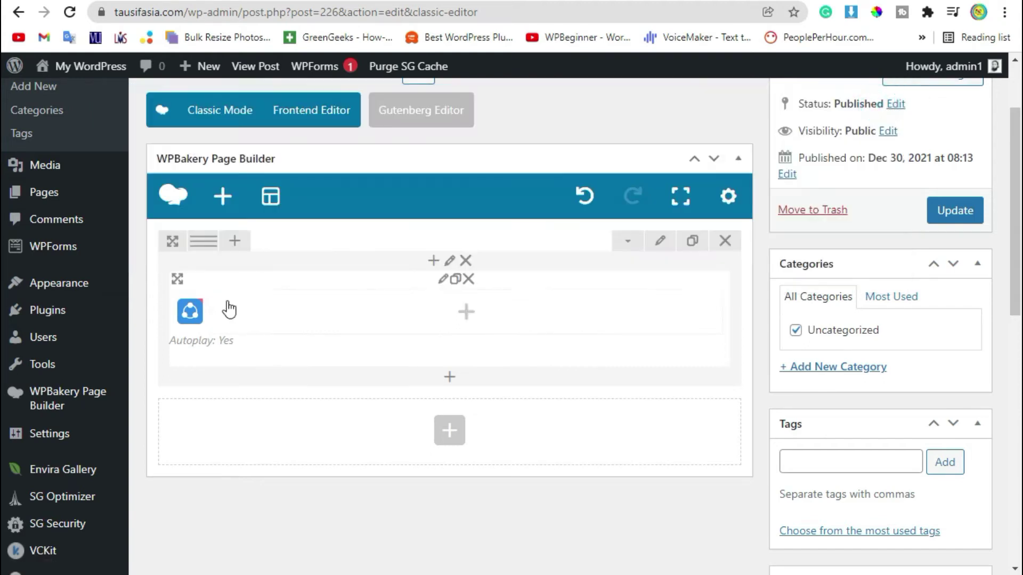
- In the Icon Showcase settings, keep the appear animation enabled and Autoplay set to Yes
click(443, 280)
click(528, 219)
drag(503, 188, 604, 188)
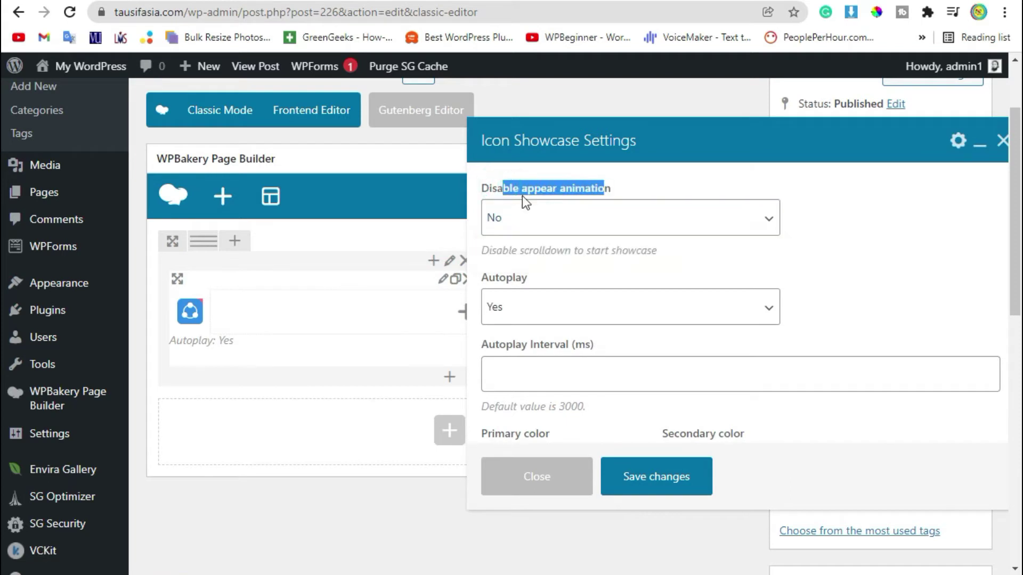
click(561, 190)
click(582, 229)
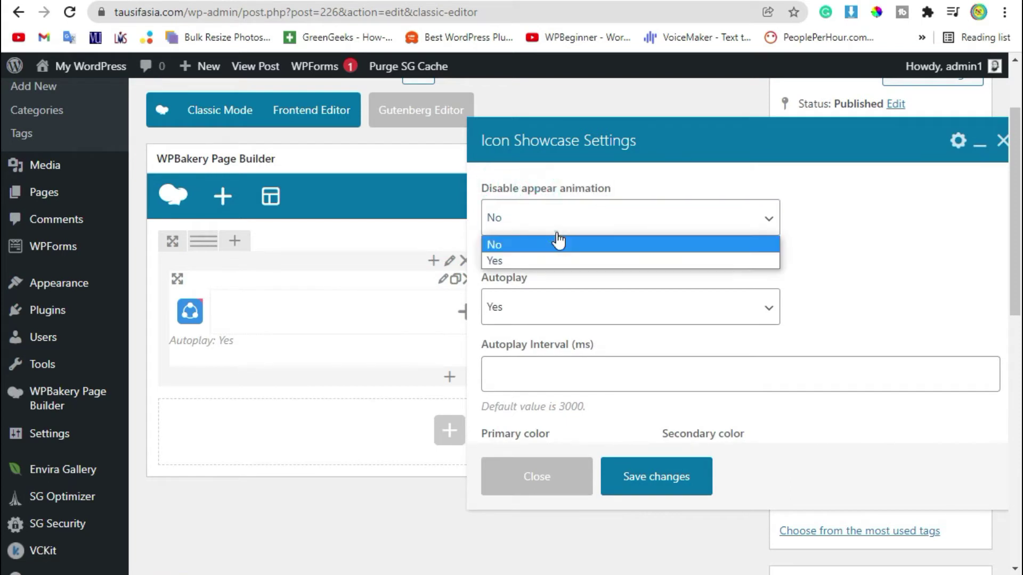
click(541, 260)
click(535, 219)
click(533, 245)
click(507, 305)
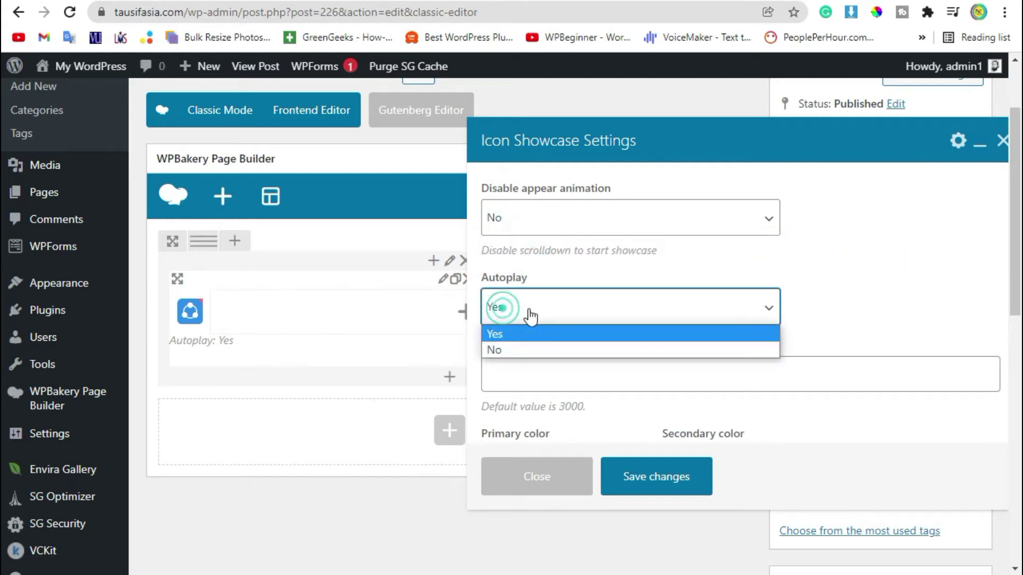
click(567, 288)
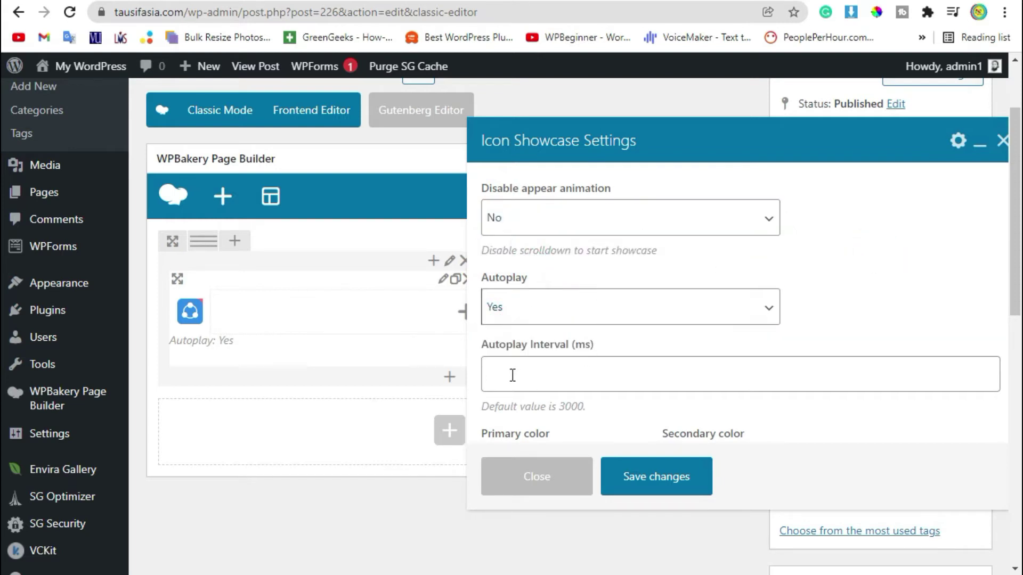
- Set the Autoplay Interval to 1000 ms and save the settings
scroll(564, 365, down, 2)
click(553, 271)
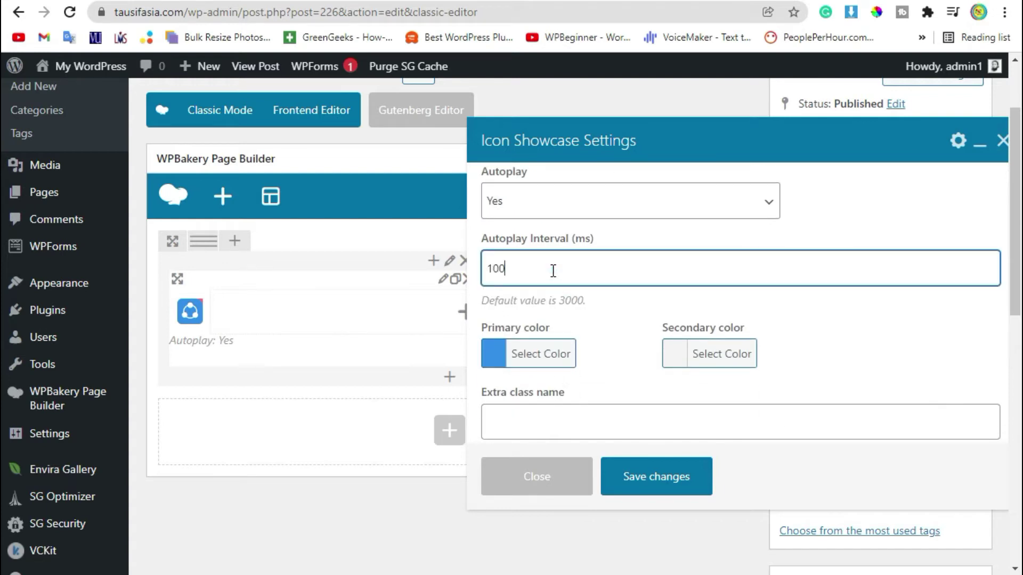
click(576, 304)
drag(486, 234, 601, 237)
click(607, 234)
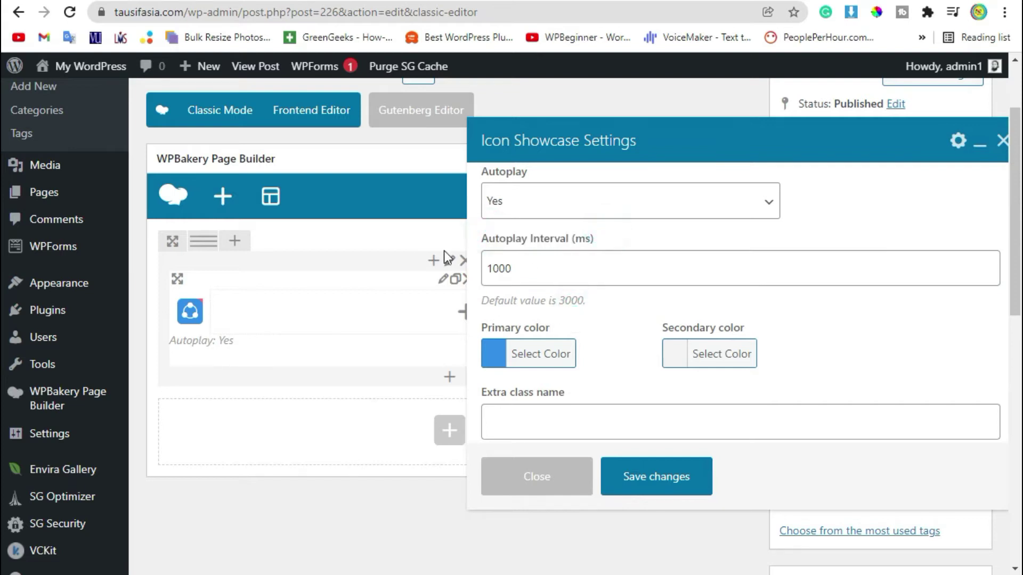
double_click(495, 259)
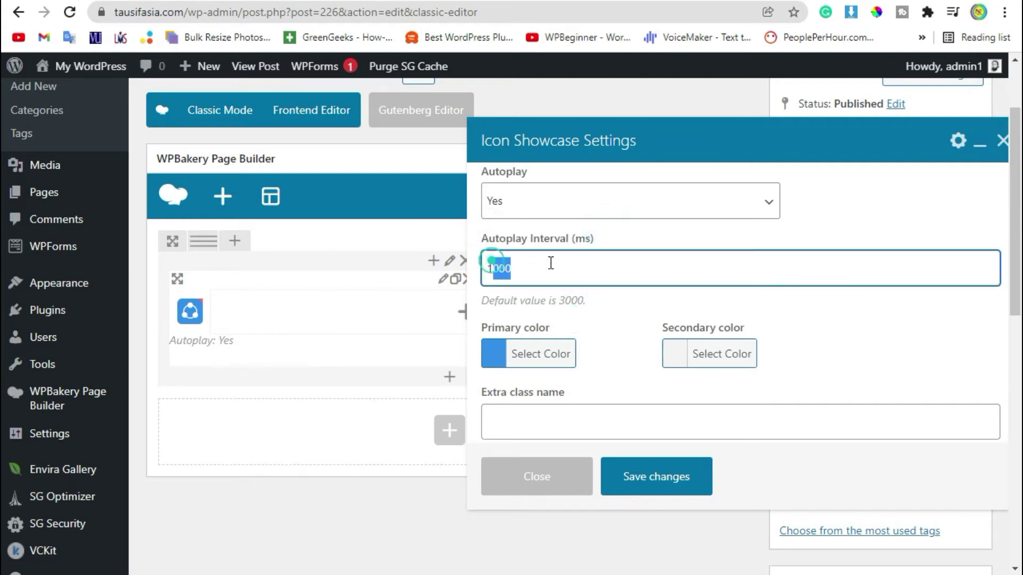
click(576, 301)
double_click(494, 268)
click(541, 270)
scroll(584, 320, down, 2)
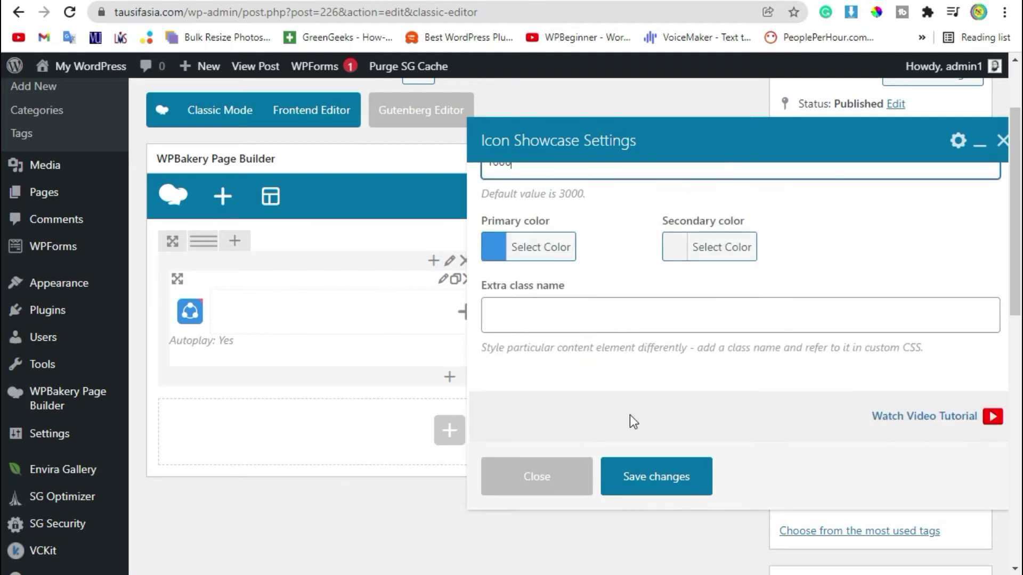
click(651, 482)
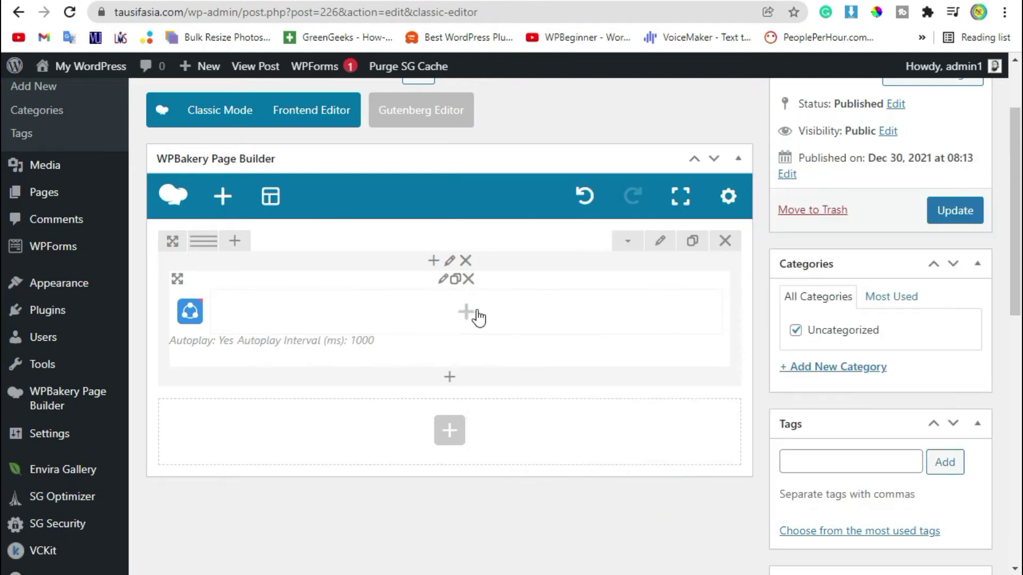
- Add an Icon Showcase Item to the showcase with the WordPress icon, found by searching 'word'
click(473, 318)
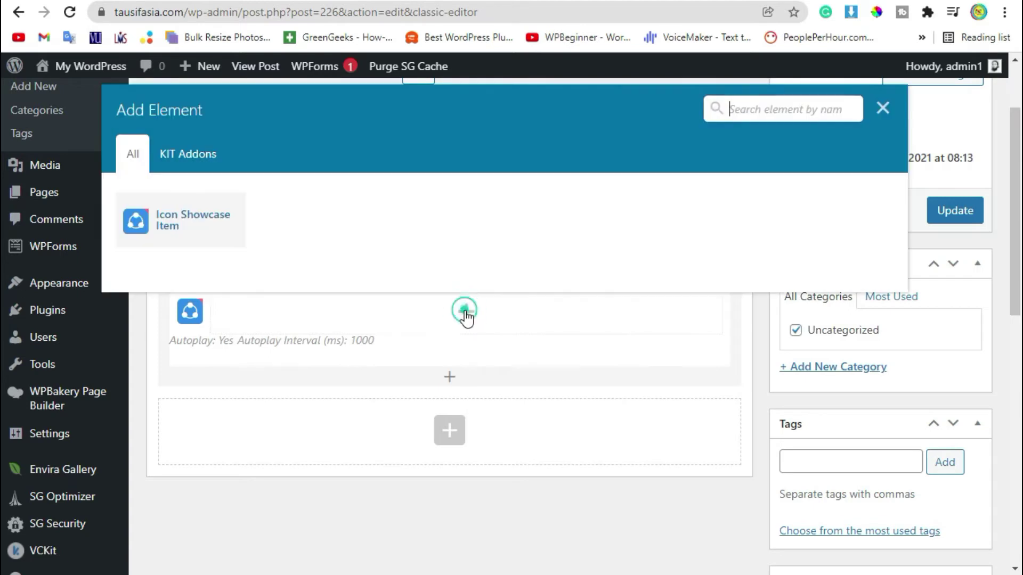
click(187, 233)
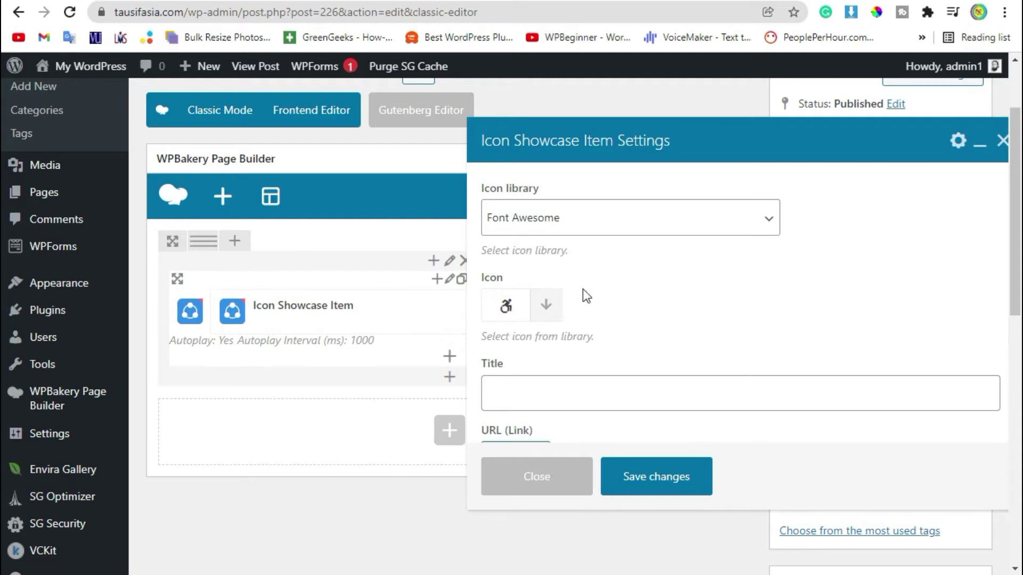
scroll(559, 308, down, 2)
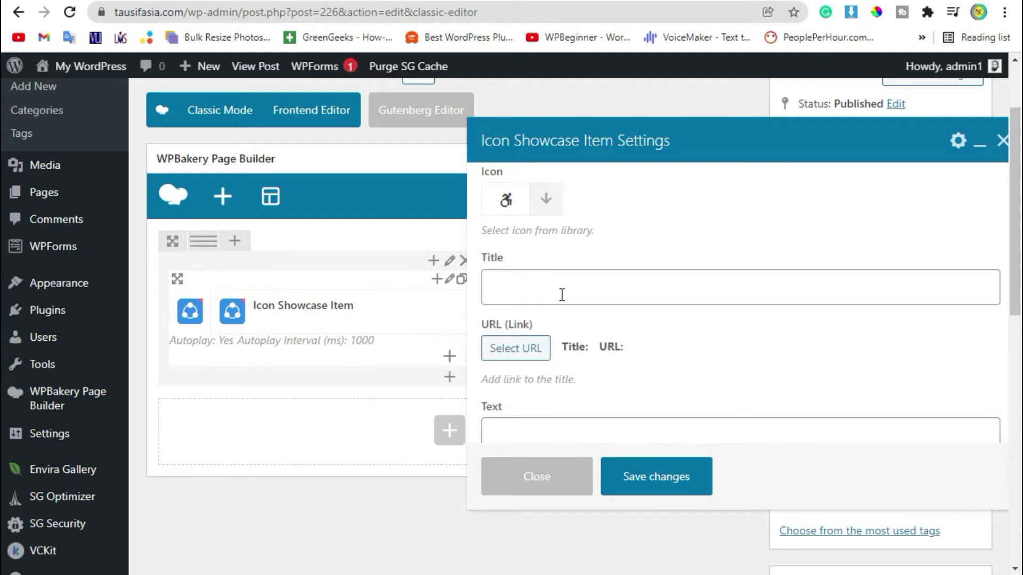
click(550, 199)
click(557, 244)
text(word)
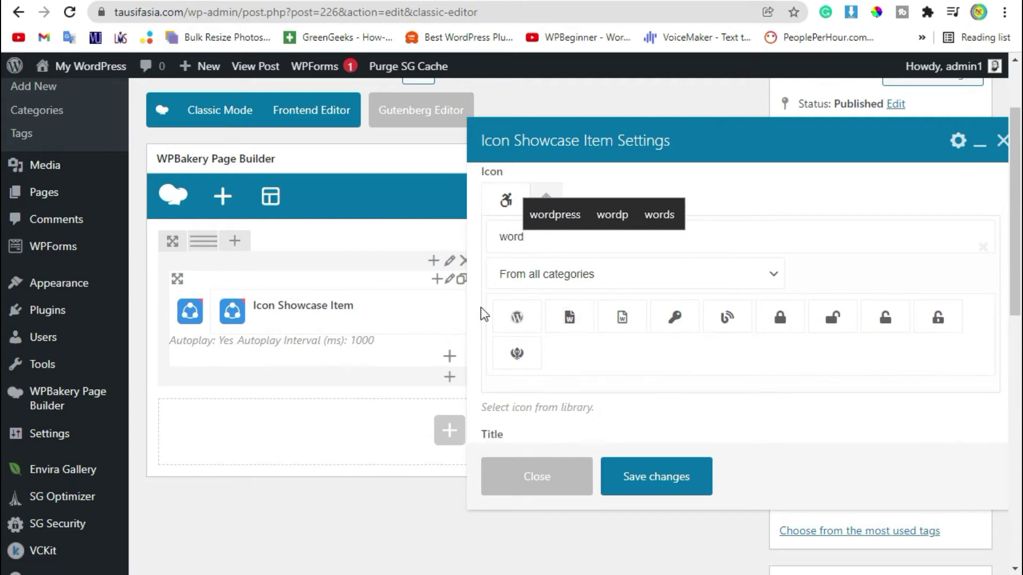
click(515, 317)
- Title the item 'WordPress' with the text 'CMS Provider' and save it
click(557, 287)
text(W)
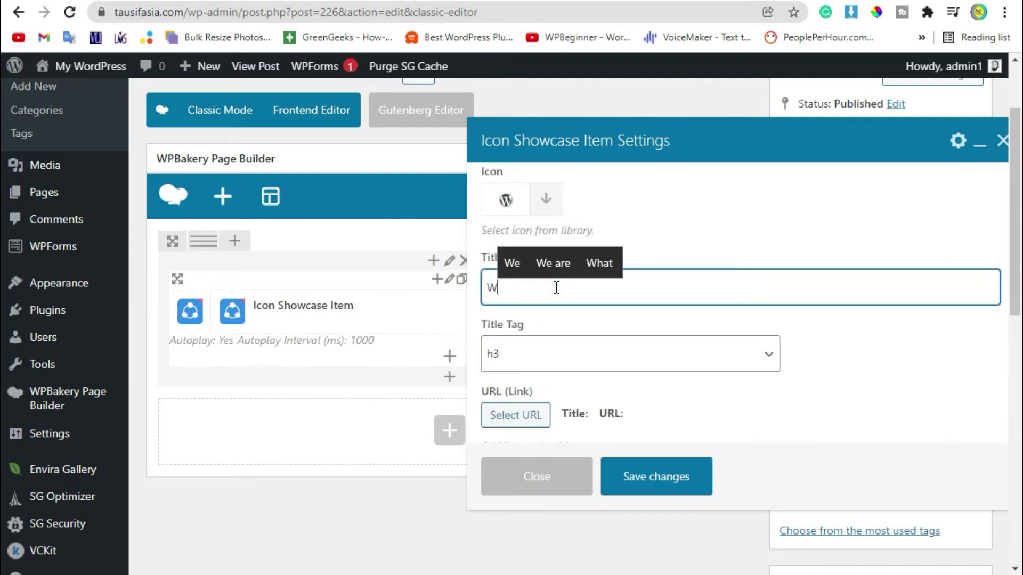
text(ordPress)
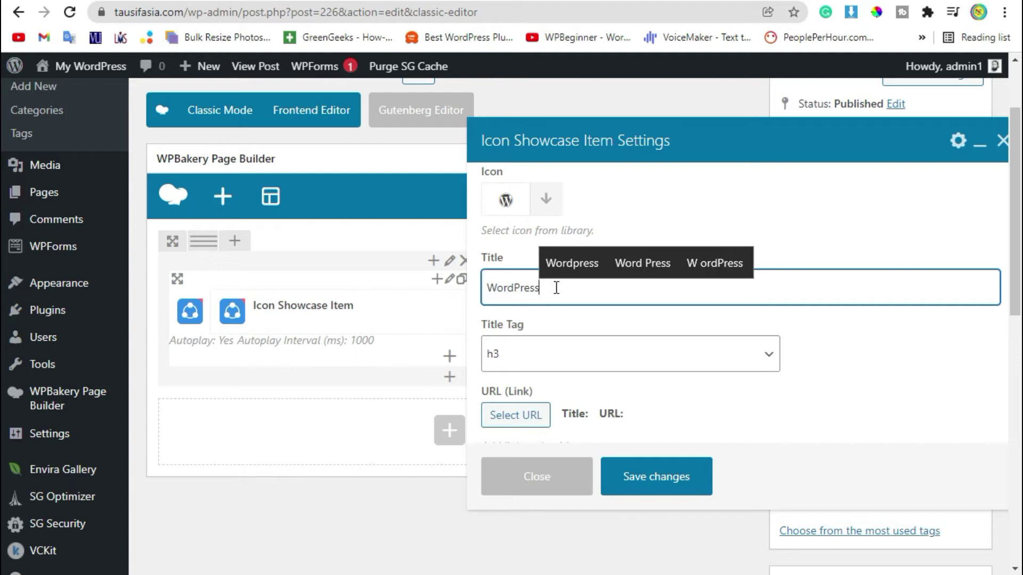
scroll(532, 354, down, 2)
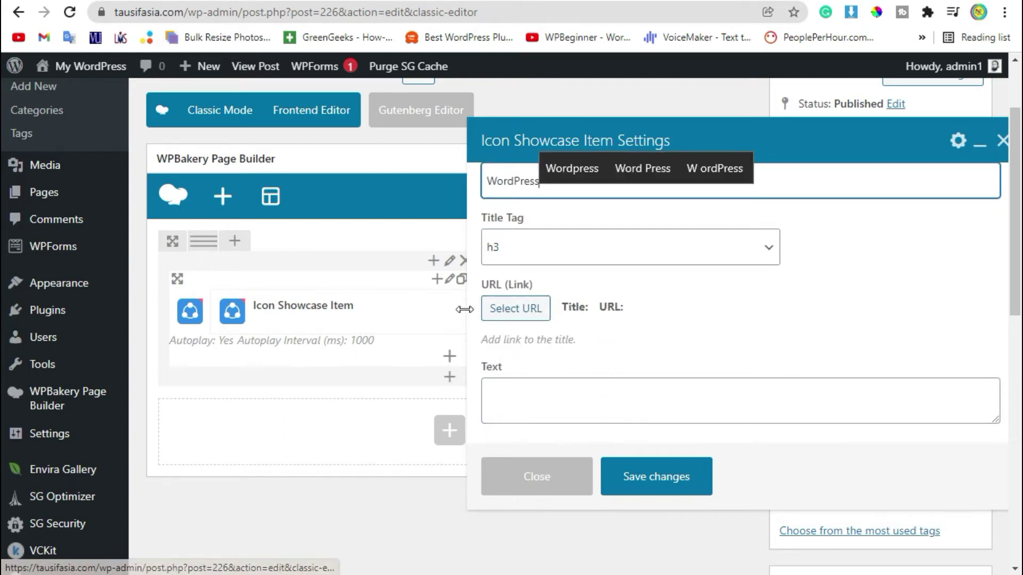
click(544, 402)
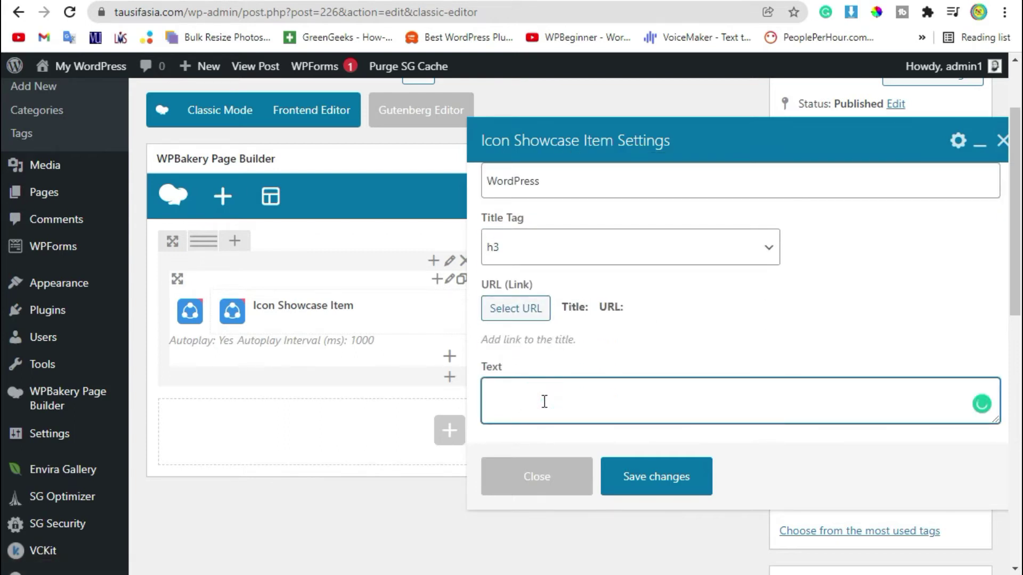
text(CN)
key(BackSpace)
text(MC)
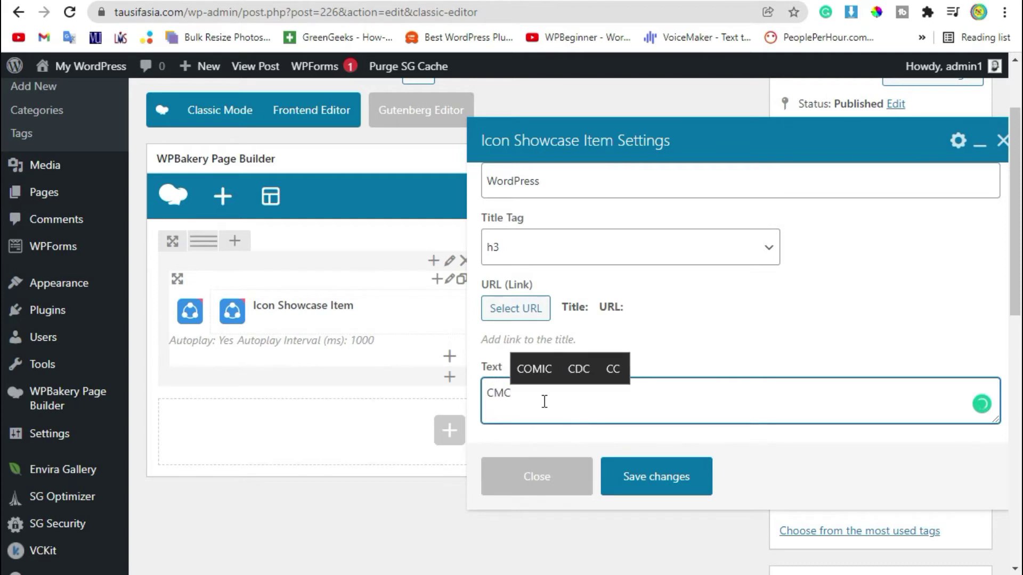
key(BackSpace)
text(D)
key(BackSpace)
text(S Provide)
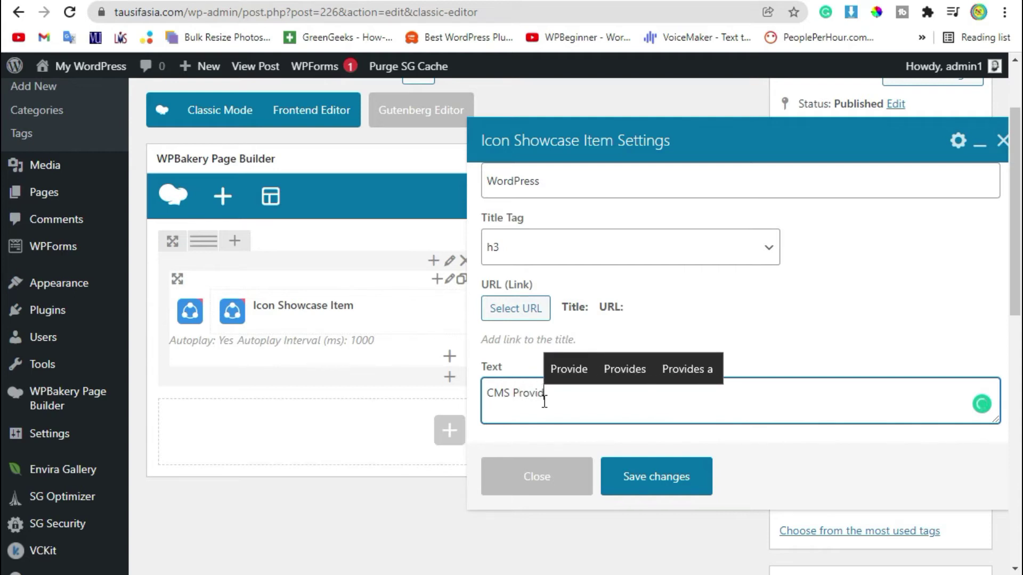
text(r)
click(674, 474)
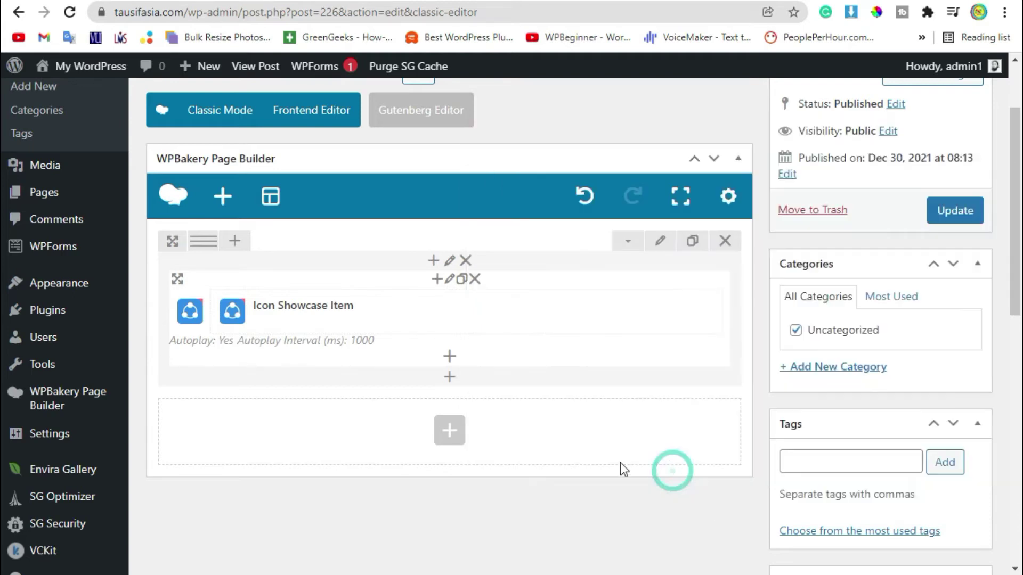
mouse_move(232, 311)
mouse_down()
mouse_move(235, 328)
mouse_move(235, 309)
mouse_move(245, 315)
mouse_up()
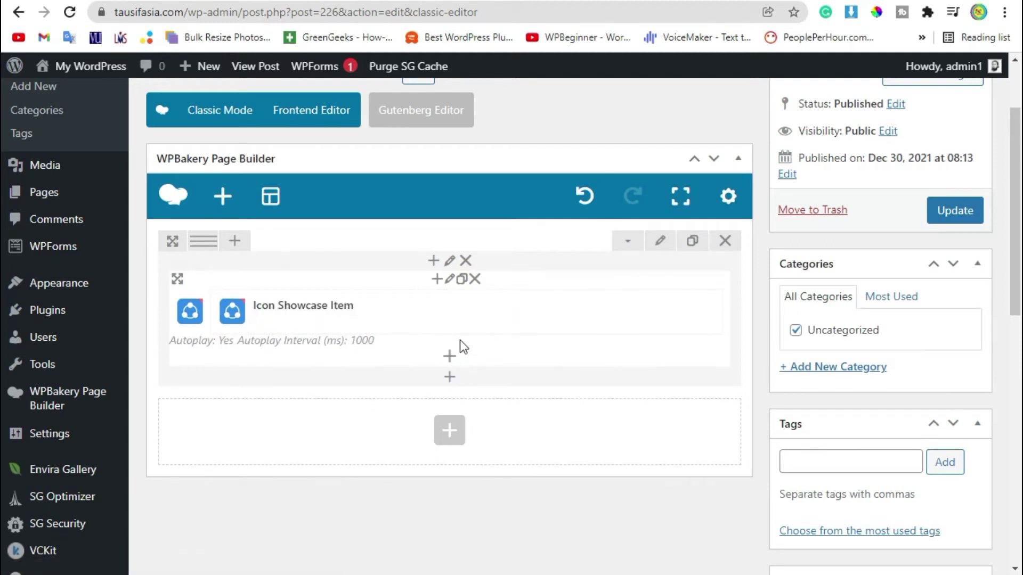
- Add a second Icon Showcase Item with the Facebook icon, found by searching 'face'
click(449, 356)
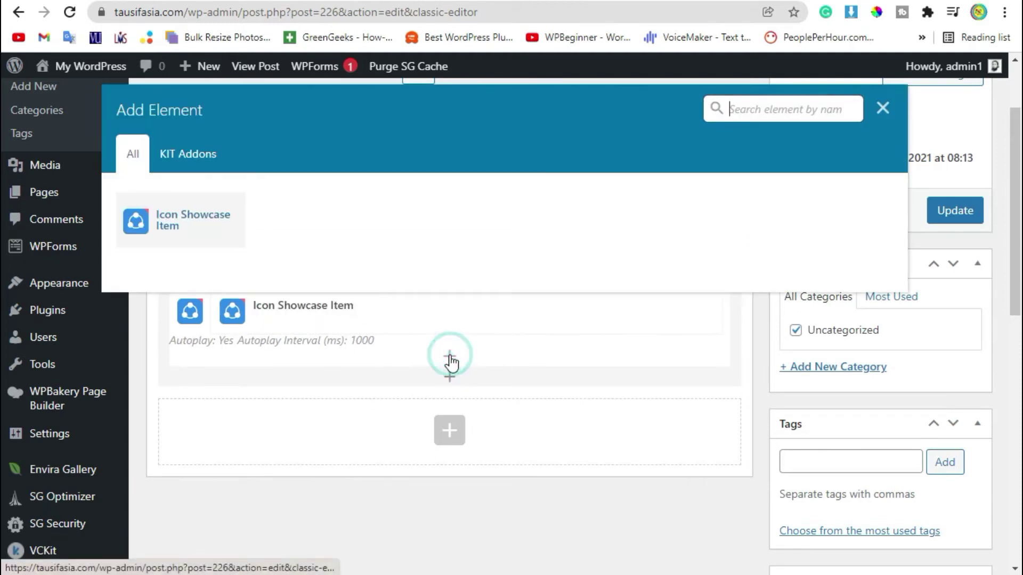
click(160, 233)
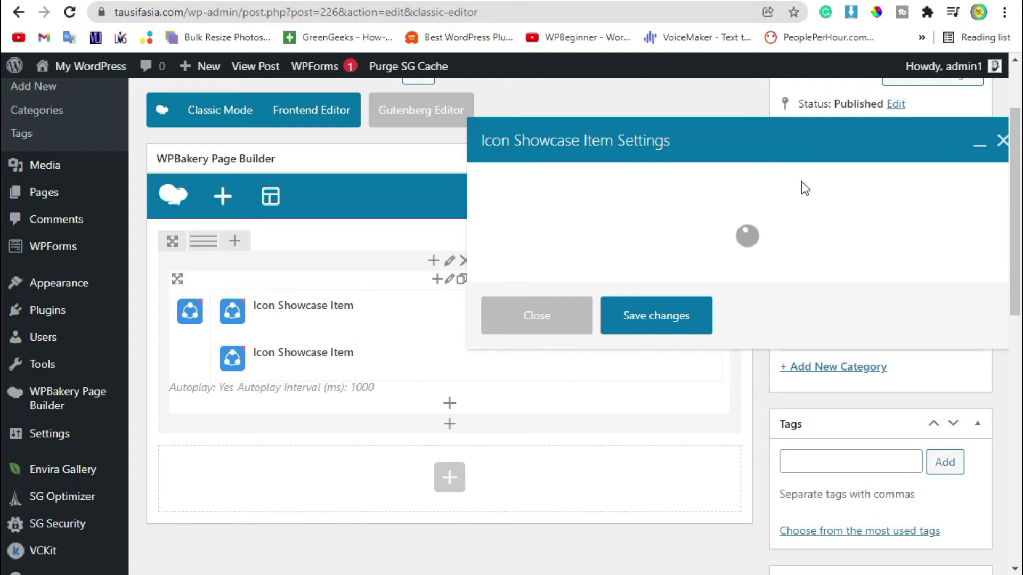
click(542, 307)
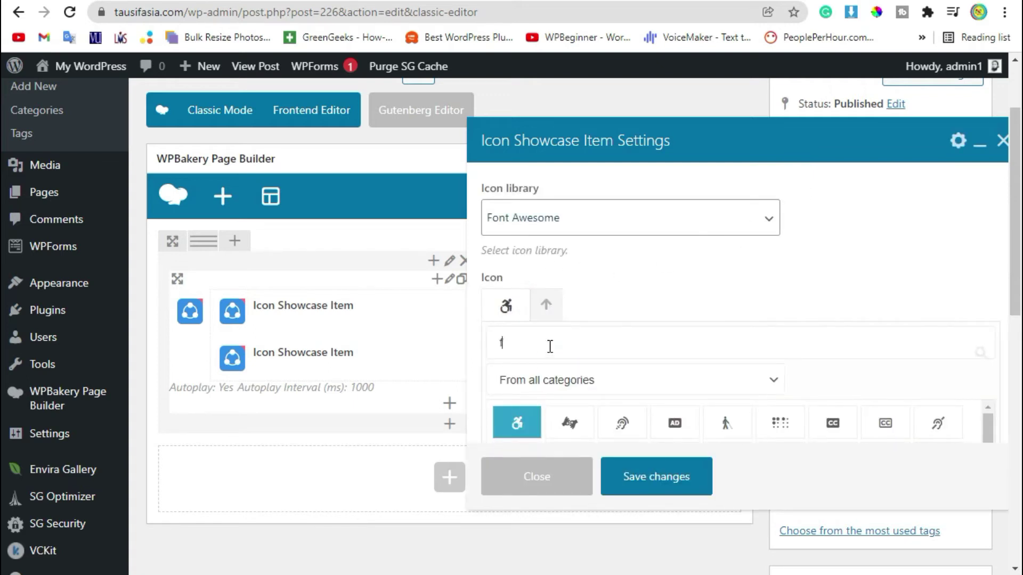
text(face)
click(571, 423)
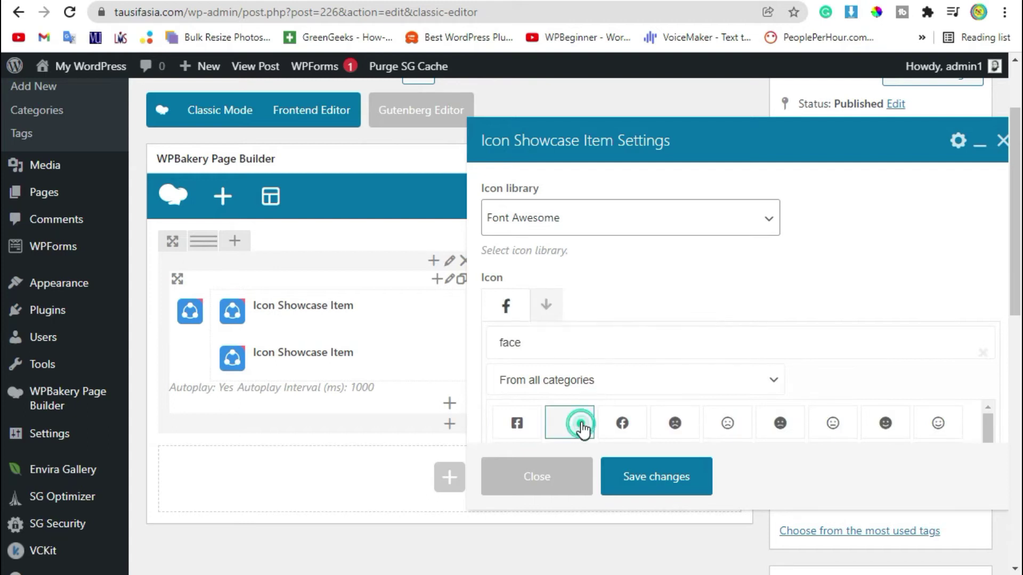
- Title the item 'Facebook' with the text 'Social Media Platform' and save it
scroll(554, 331, down, 2)
click(549, 292)
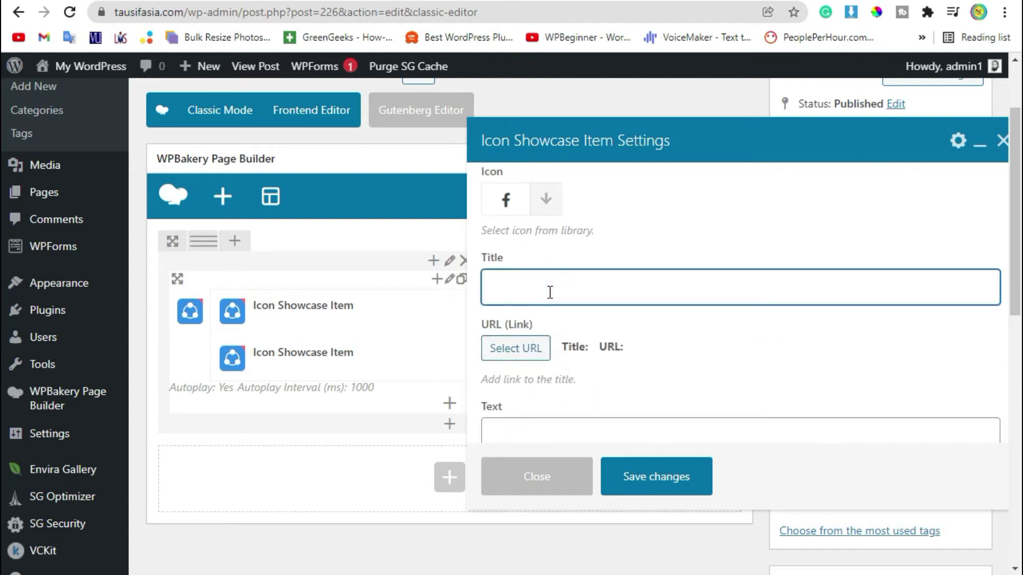
text(Face)
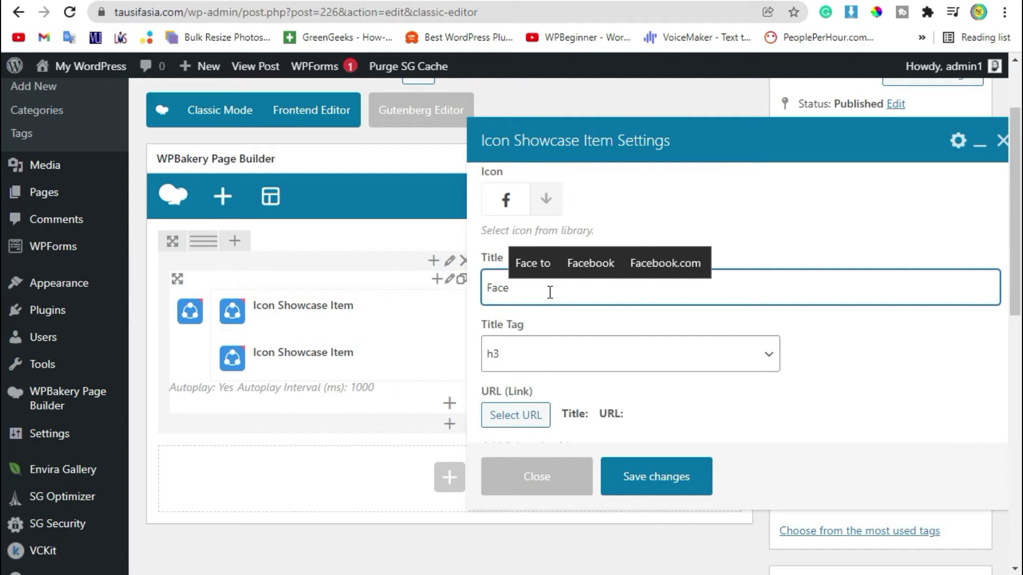
key(Tab)
key(Tab)
key(Return)
scroll(559, 314, down, 1)
scroll(559, 313, down, 1)
click(623, 308)
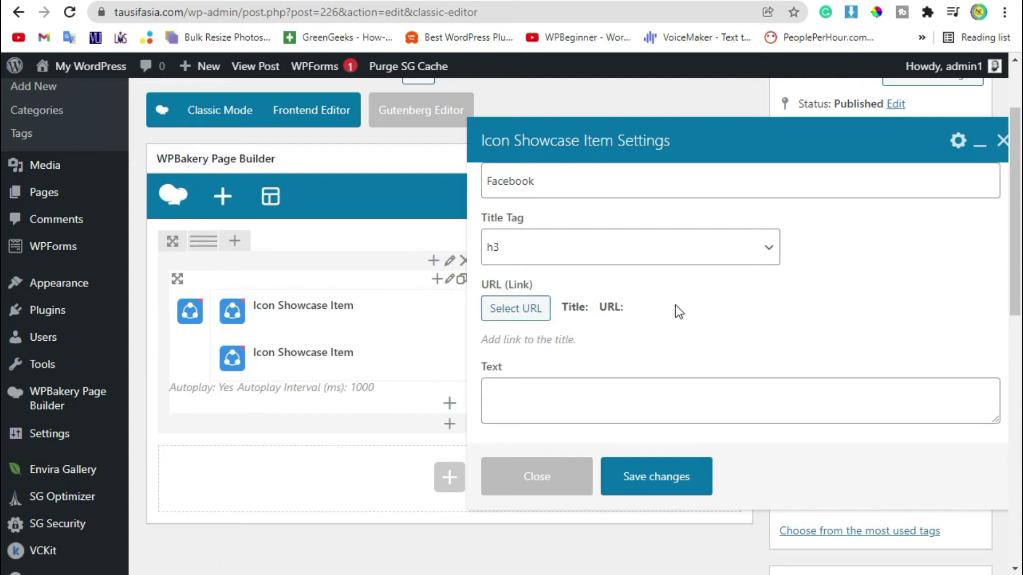
click(617, 391)
text(Social Med)
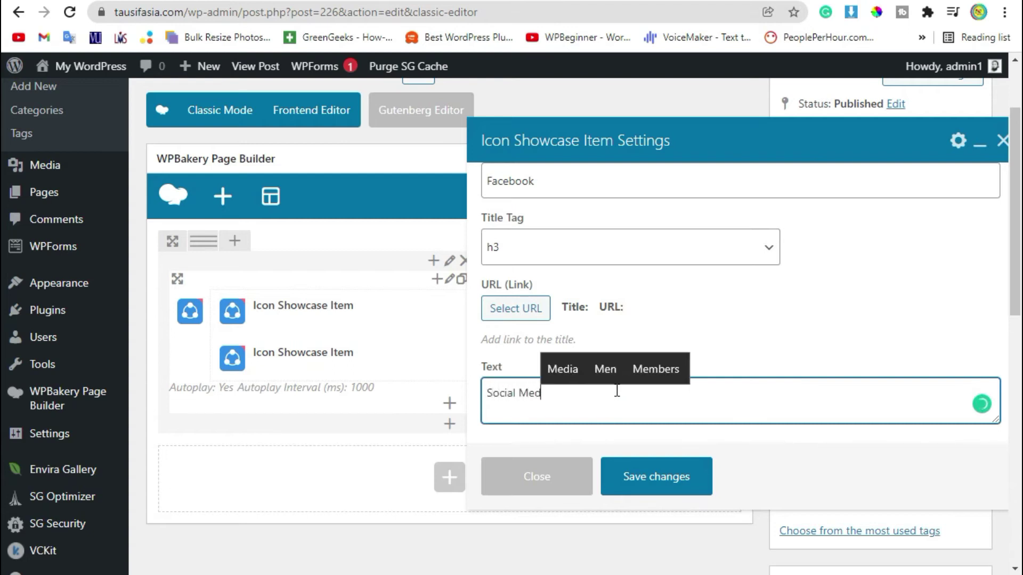
text(ia PlatForm)
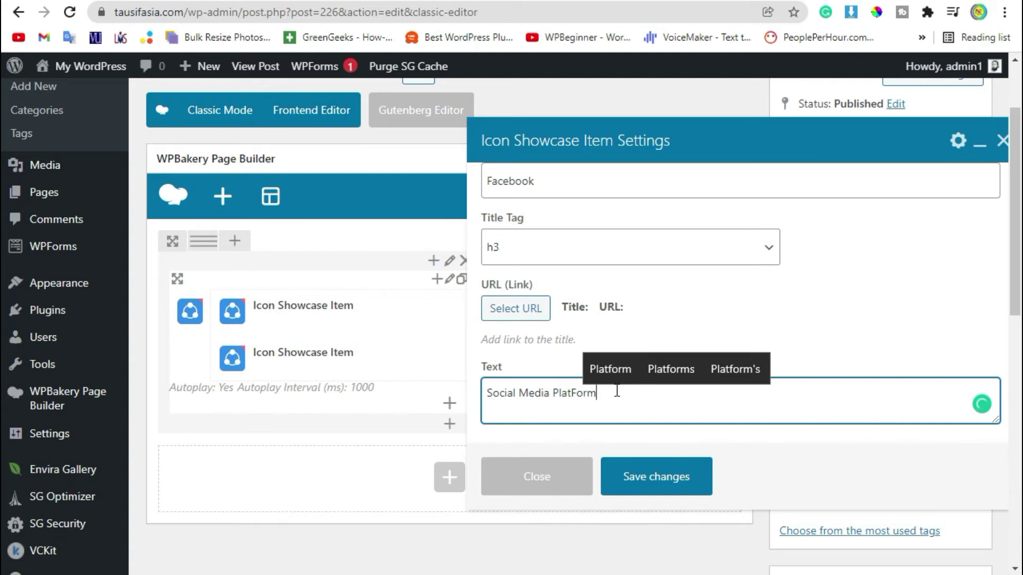
click(611, 373)
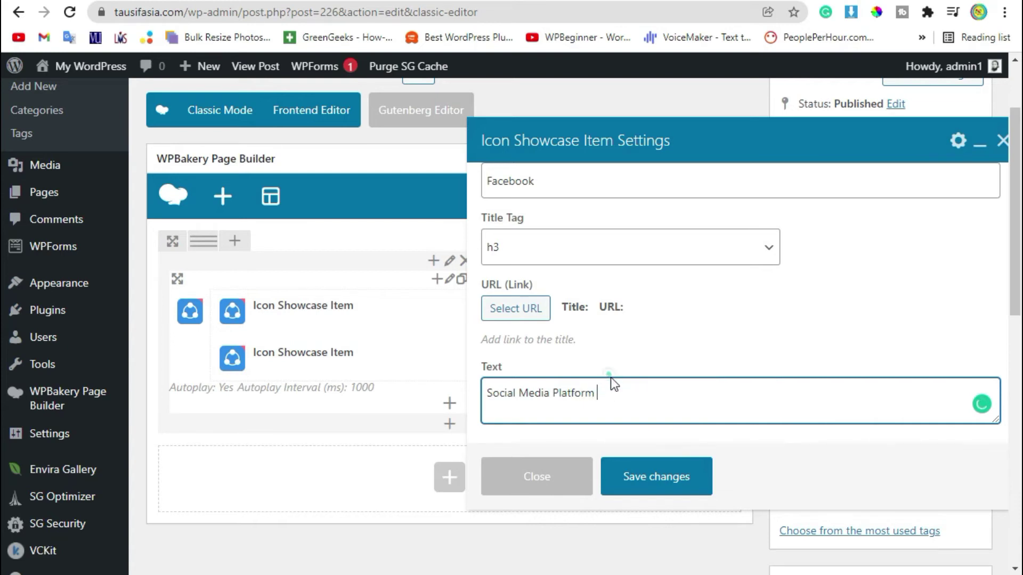
click(647, 486)
- Add a third Icon Showcase Item and give it the Font Awesome YouTube icon
click(449, 403)
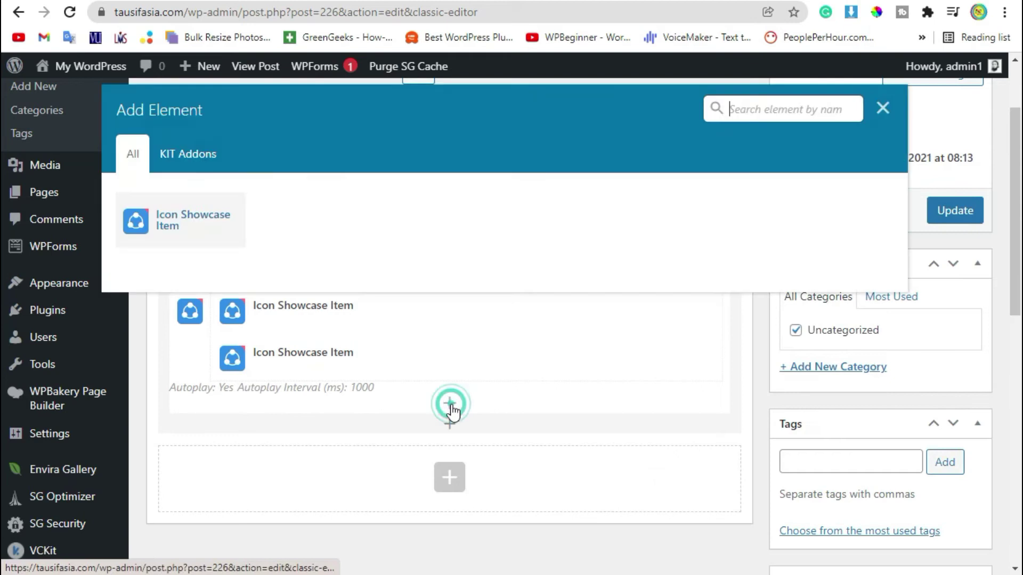
click(171, 224)
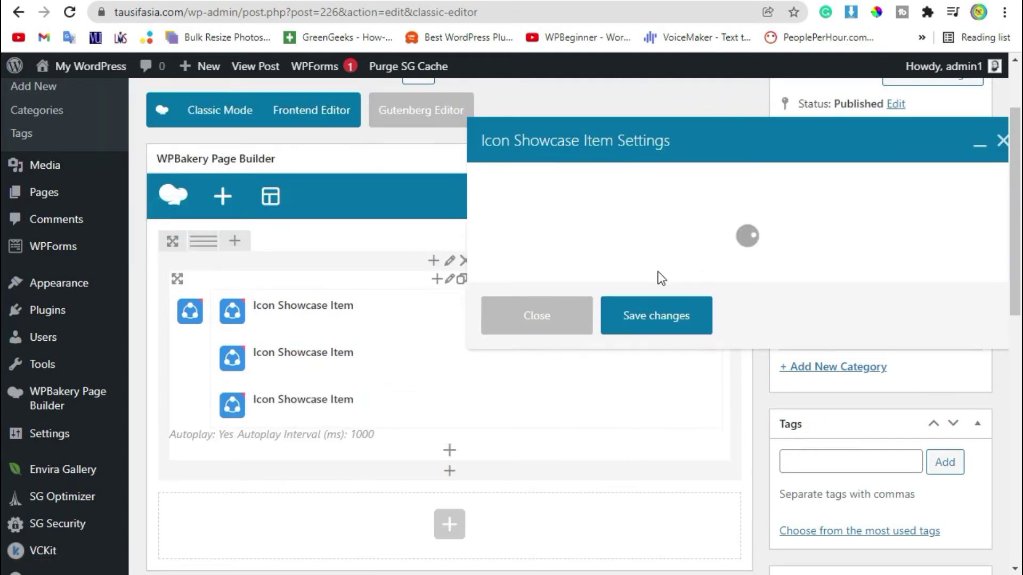
scroll(639, 239, down, 3)
scroll(639, 239, up, 3)
click(568, 222)
click(573, 245)
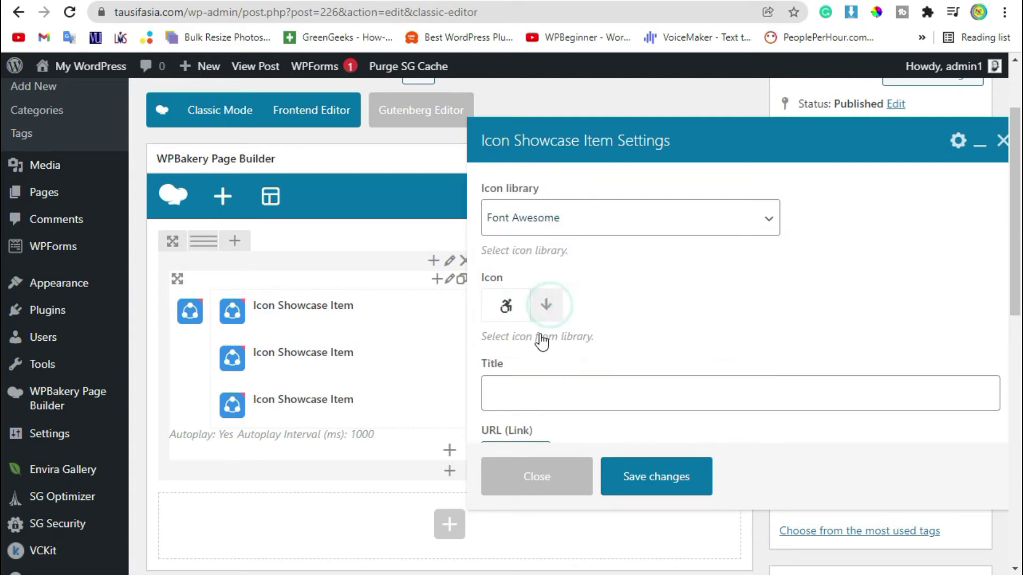
click(546, 307)
text(y)
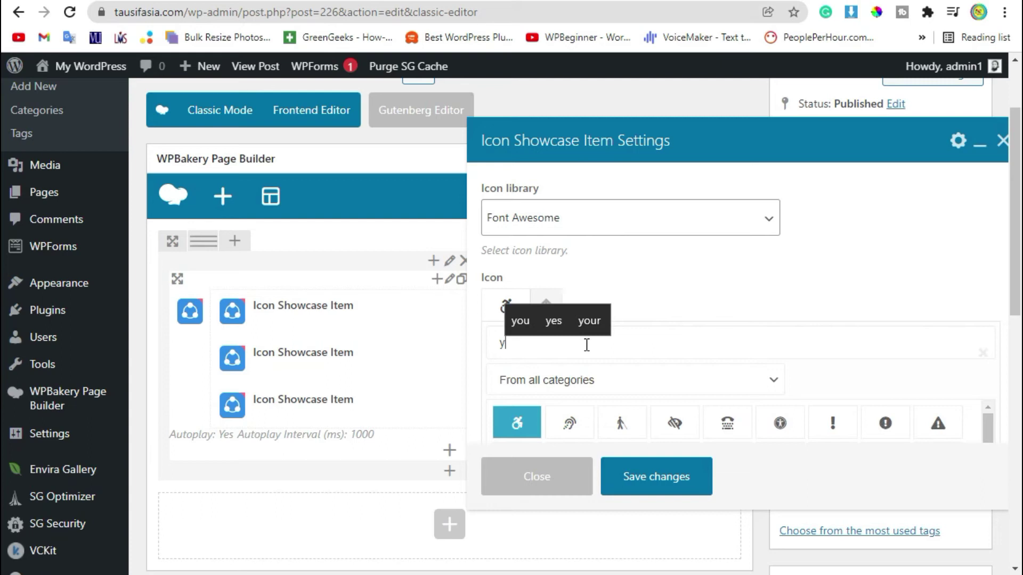
text(out)
click(527, 432)
- Title the item YouTube with the text 'Digital Media Provider' and save it
scroll(548, 297, down, 2)
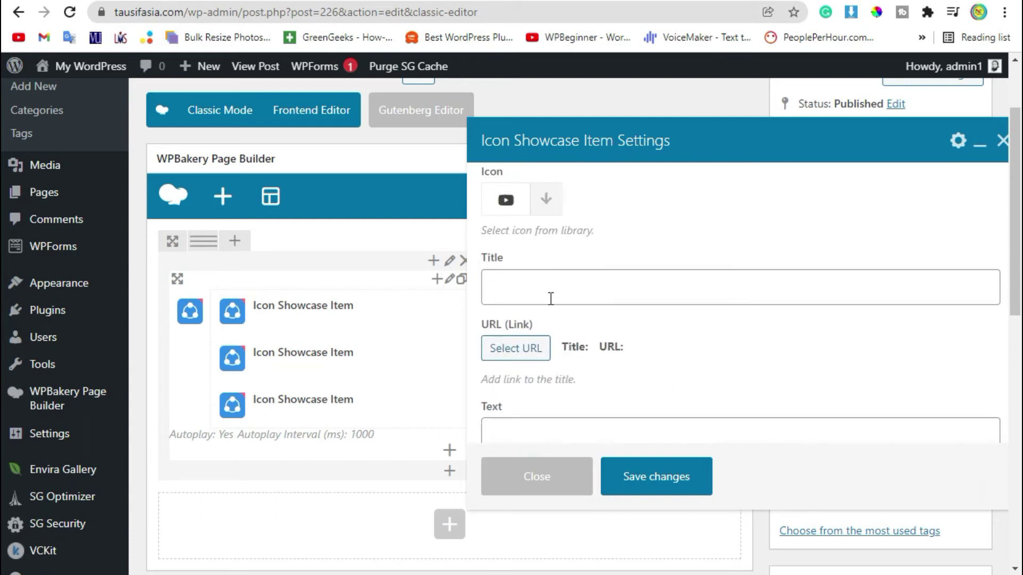
click(549, 297)
text(Youtube)
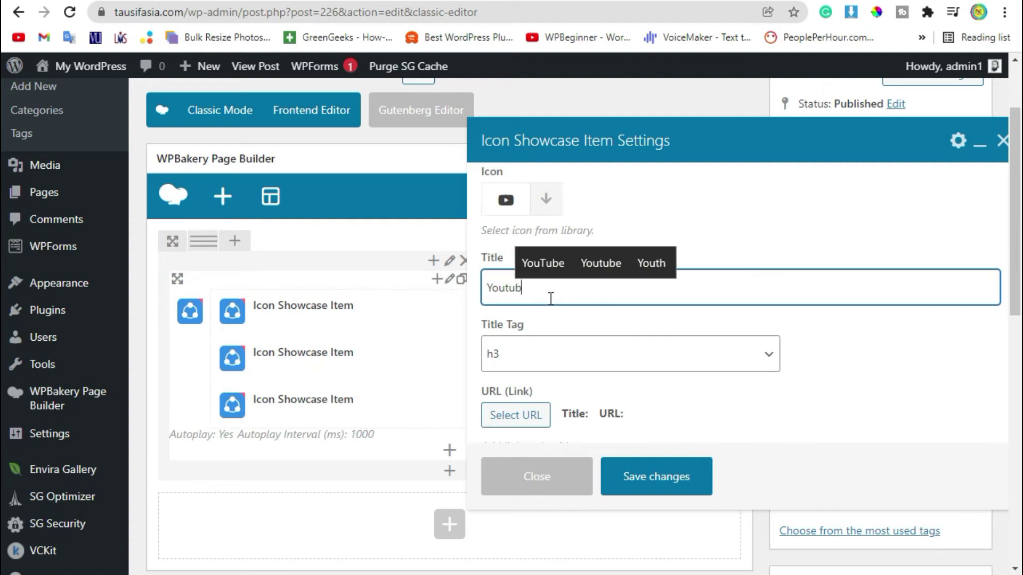
click(554, 263)
scroll(526, 386, down, 2)
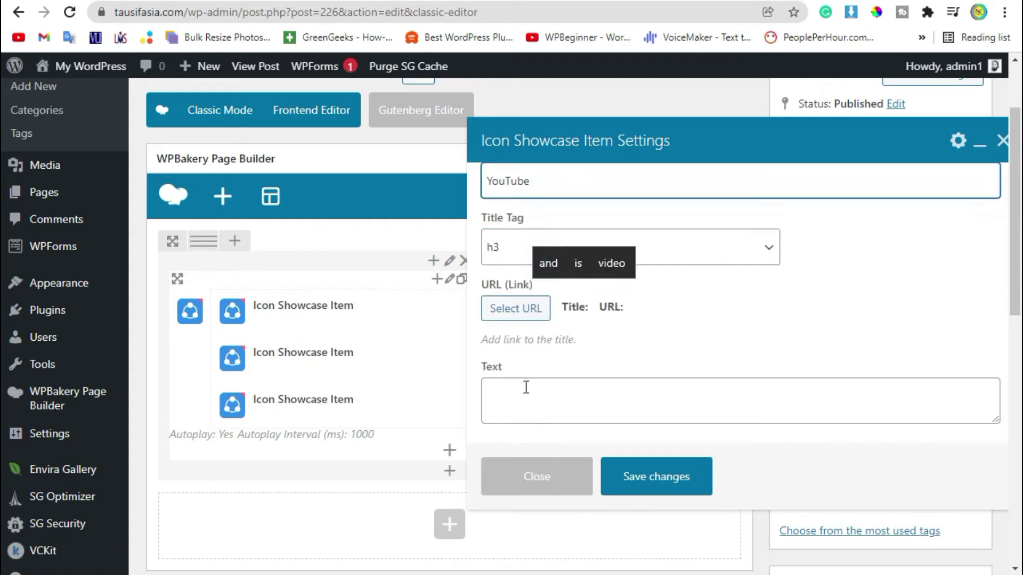
click(525, 388)
text(D)
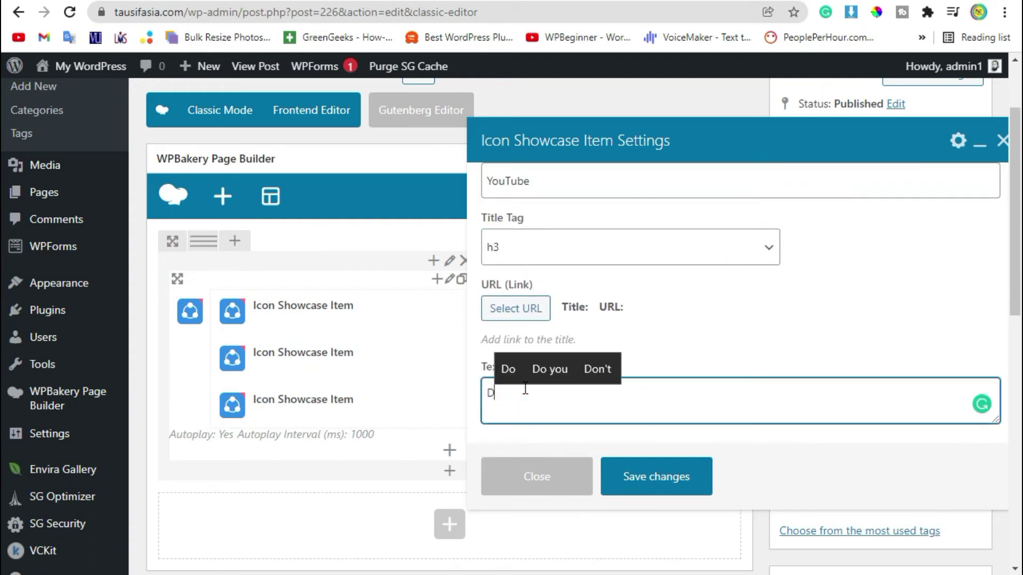
text(igital Media )
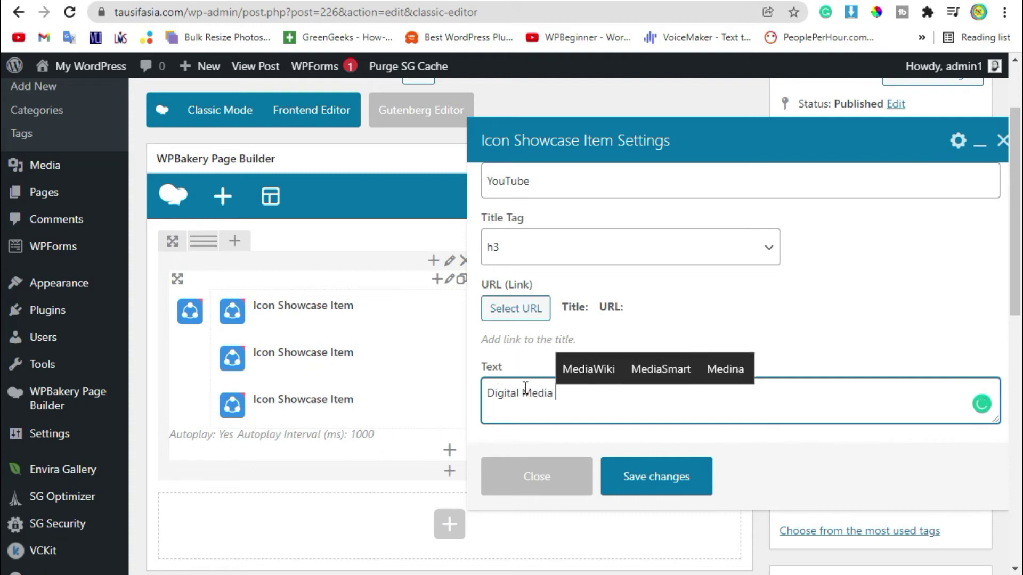
text(Provider)
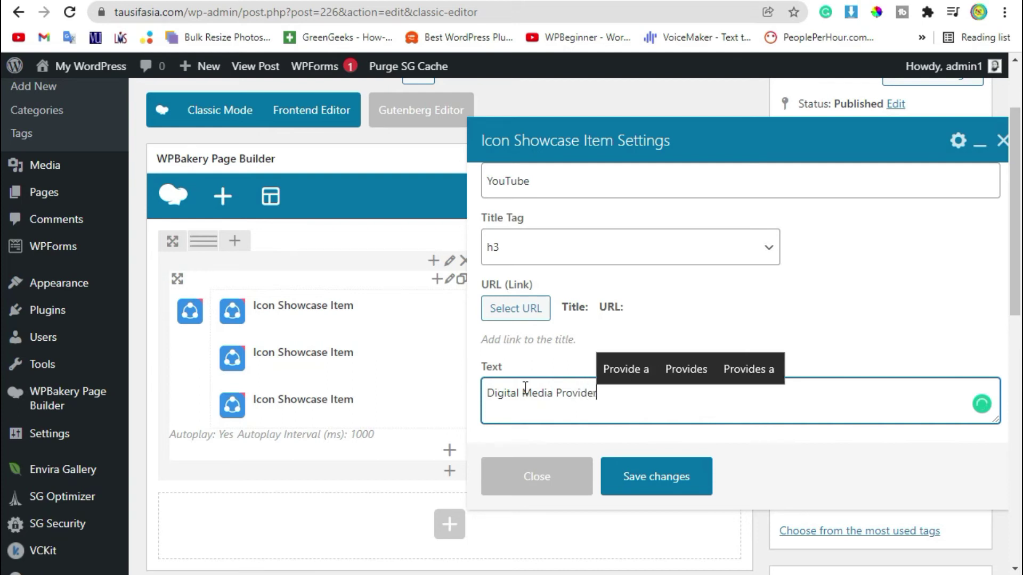
click(645, 479)
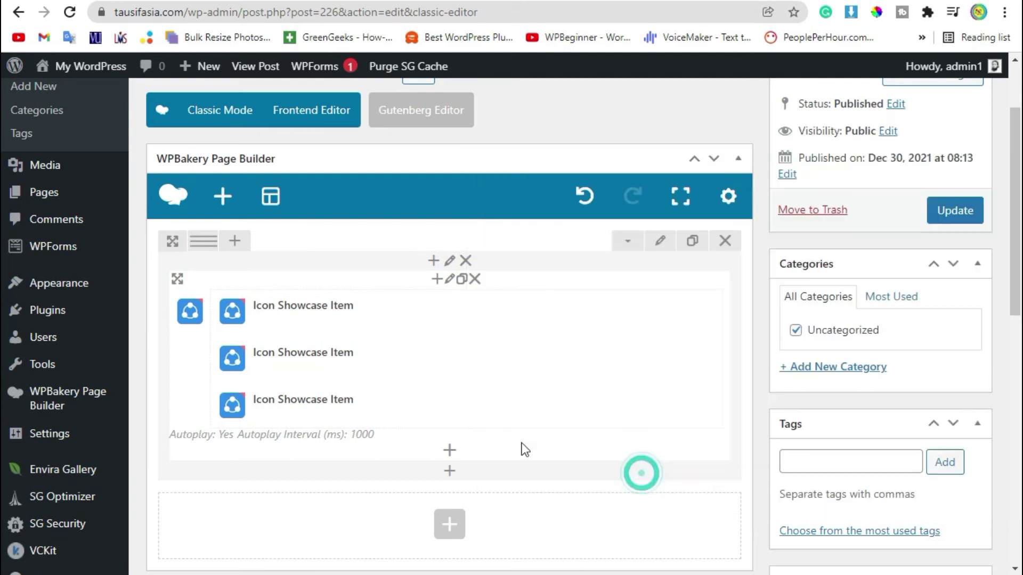
- Add a fourth Icon Showcase Item and give it the icon found by searching 'wpb'
scroll(404, 413, down, 3)
click(449, 298)
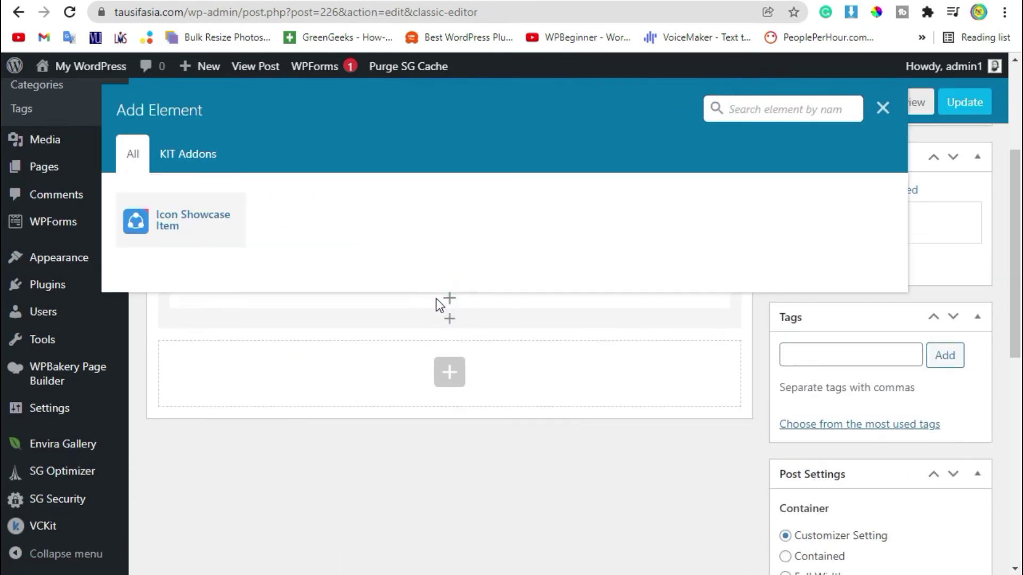
click(181, 223)
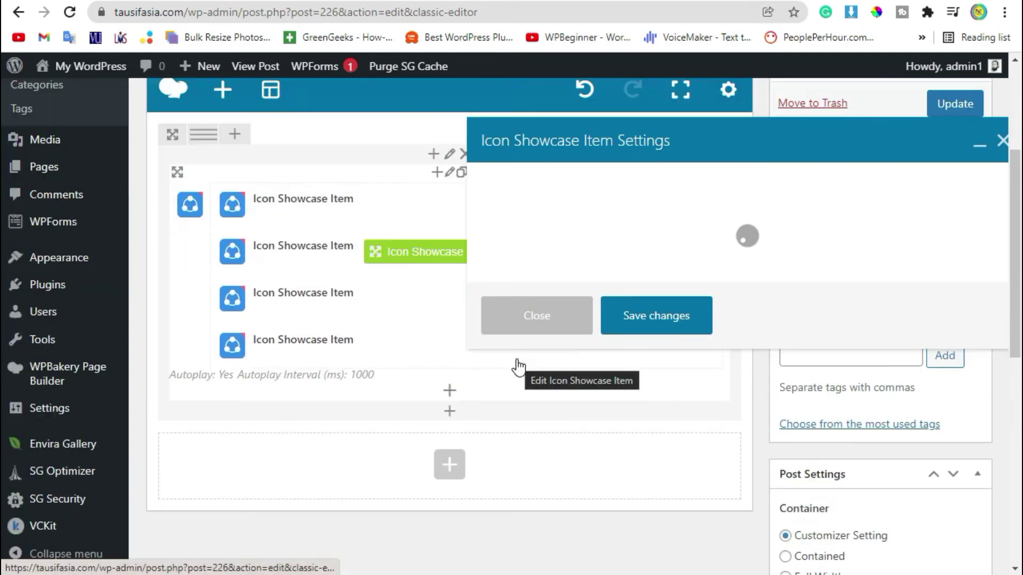
scroll(549, 309, down, 2)
scroll(524, 288, up, 2)
click(545, 305)
click(530, 343)
text(wpb)
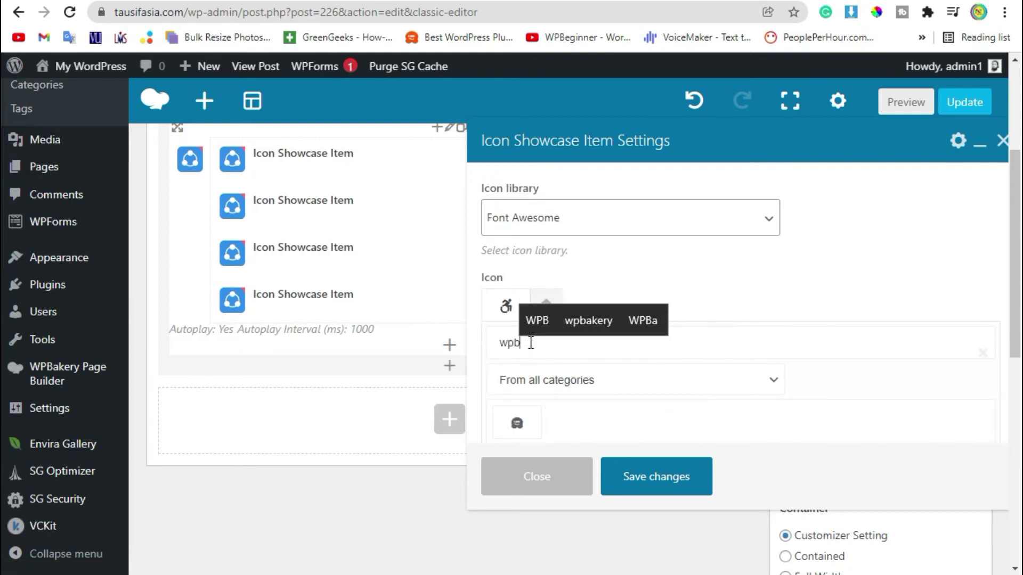
right_click(531, 342)
click(519, 424)
click(517, 424)
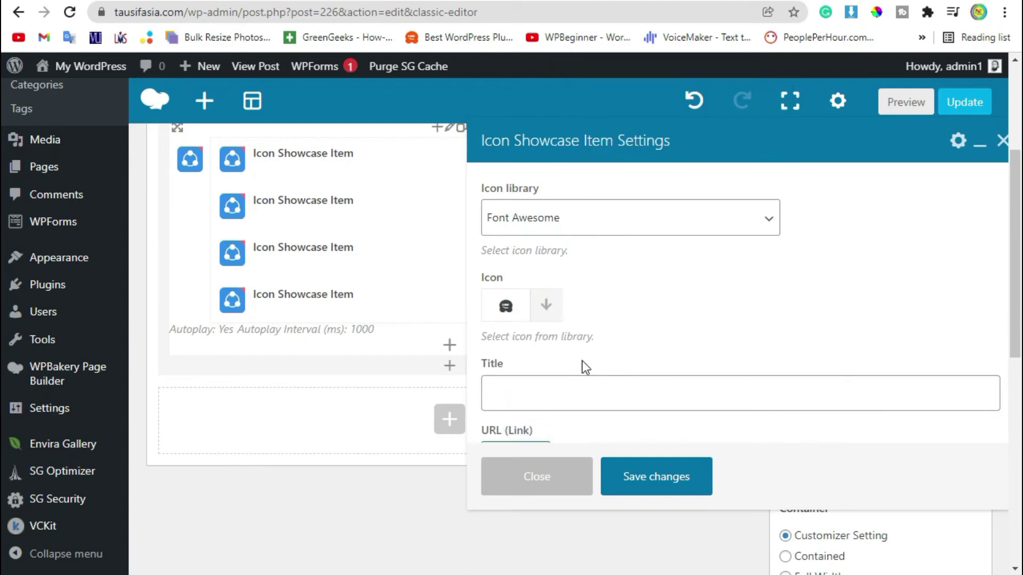
- Title the item WPBEGINNER and enter the text 'WordPress Tutorial Provider'
click(494, 387)
text(WP)
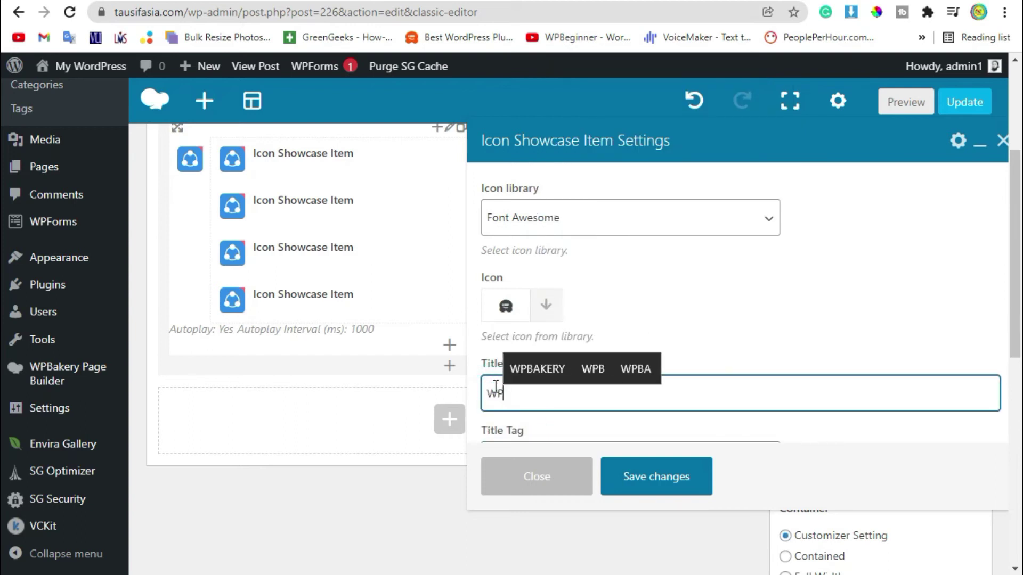
text(Be)
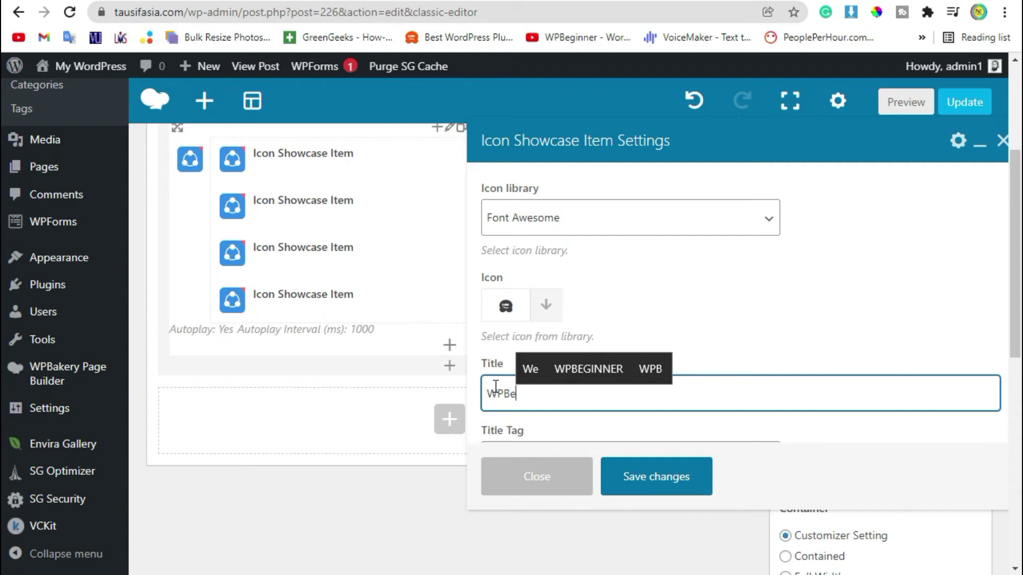
key(Up)
key(Right)
key(Return)
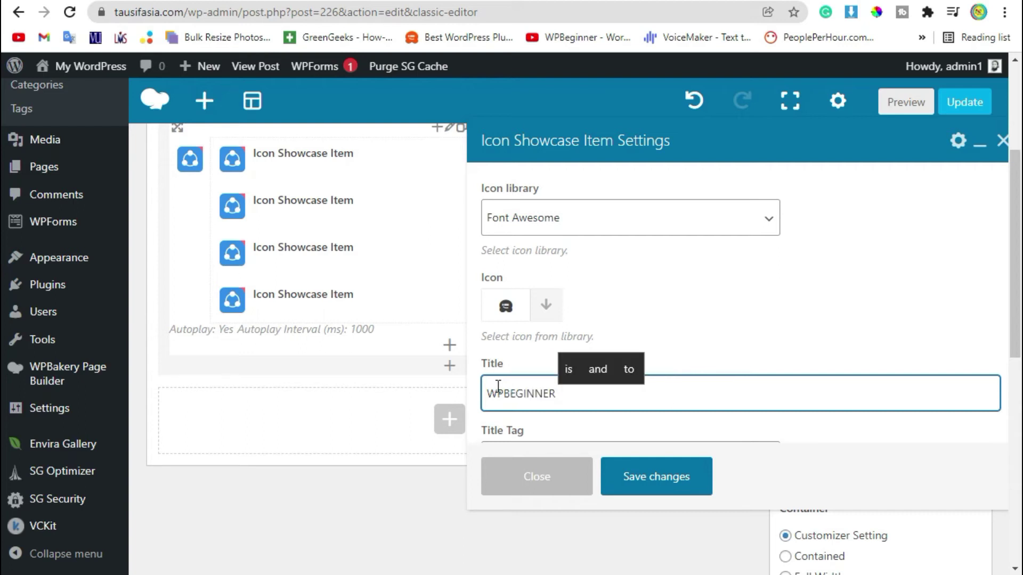
scroll(533, 362, down, 4)
scroll(492, 267, down, 1)
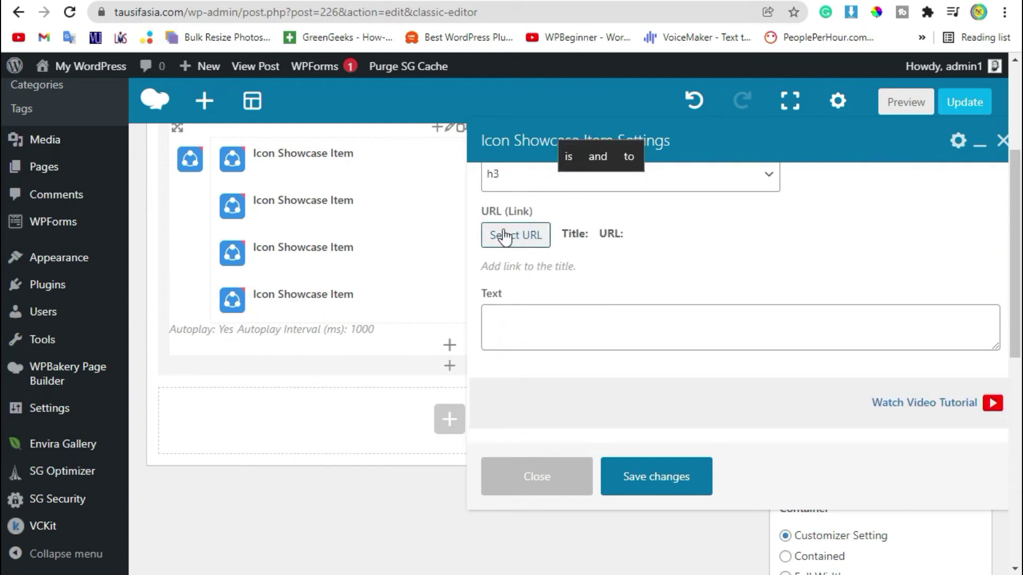
click(532, 330)
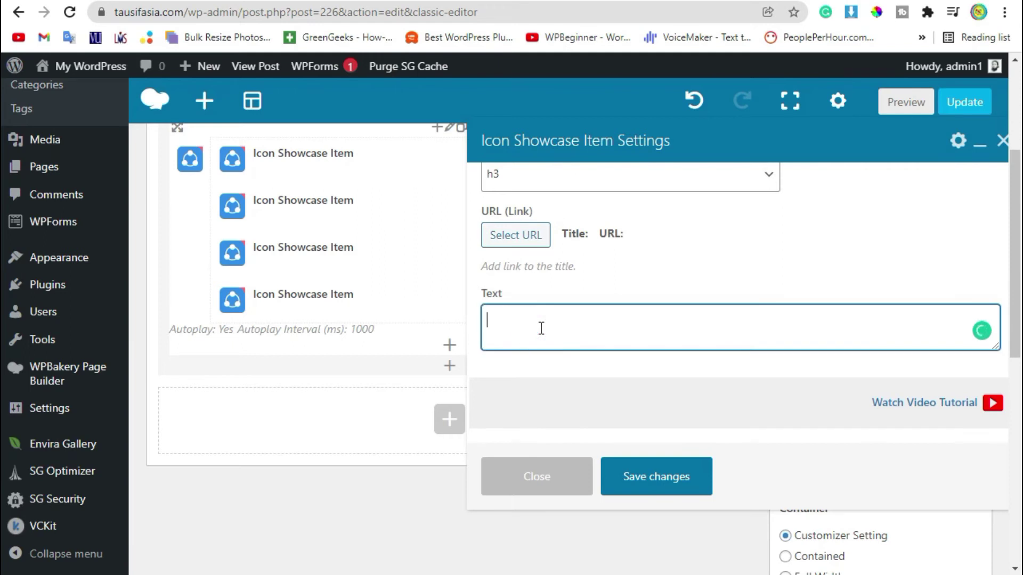
text(Word)
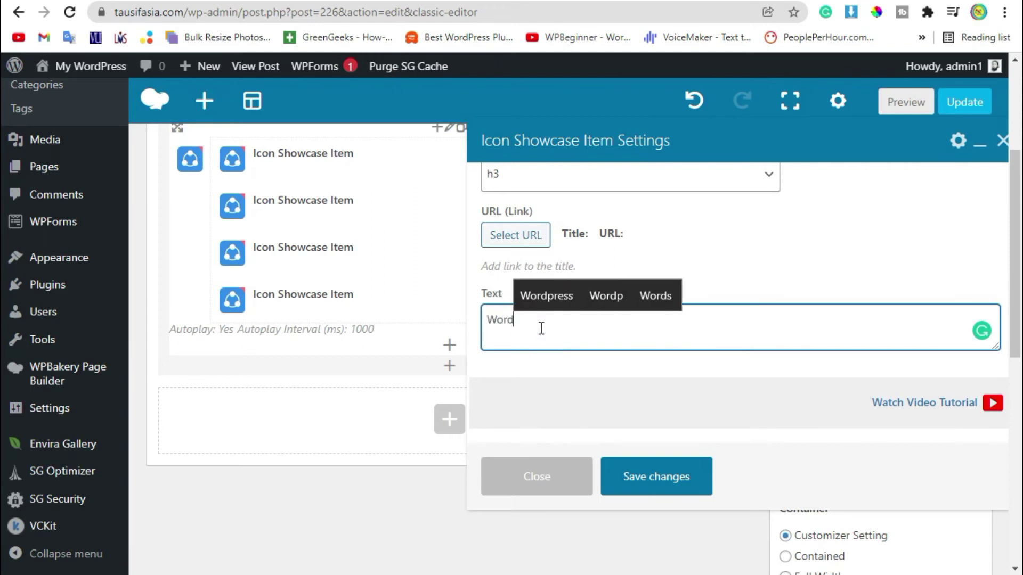
text(Press Tut)
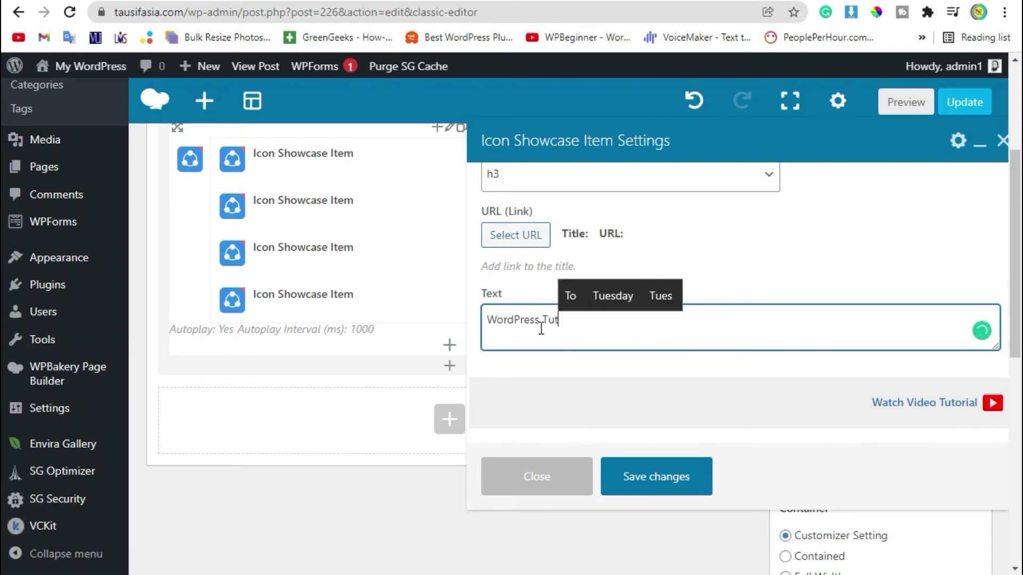
text(orial )
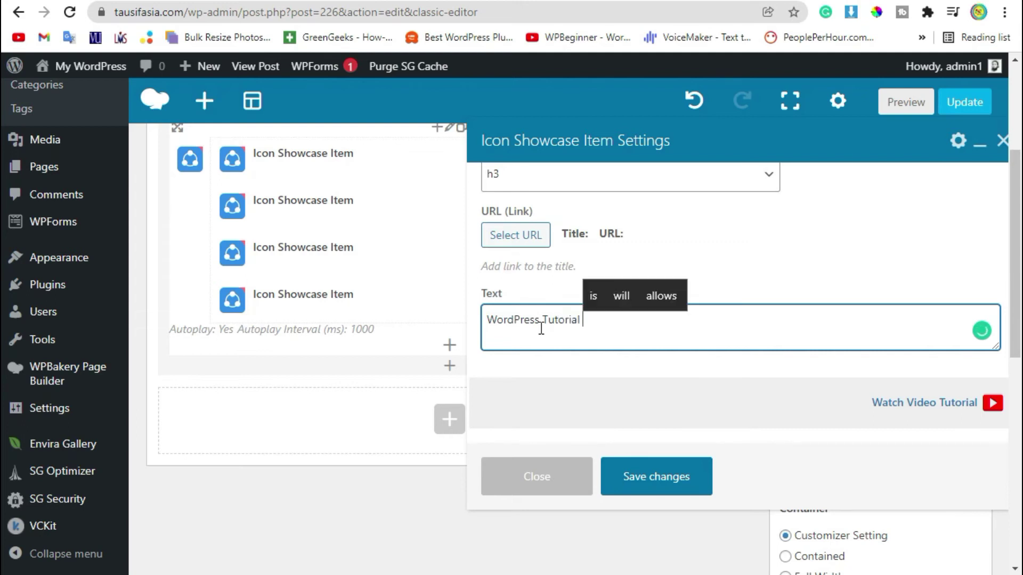
text(Provide)
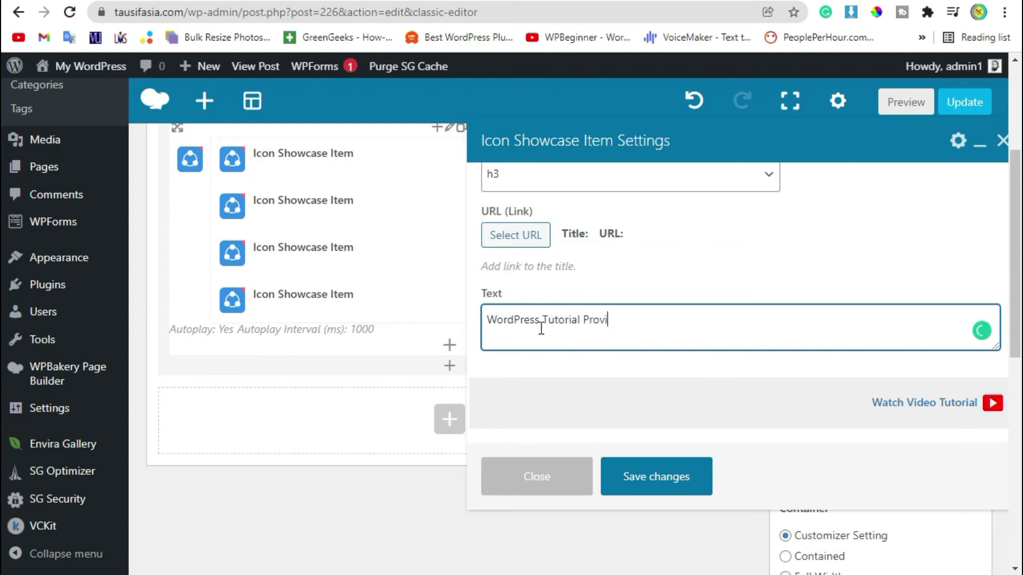
text(r)
- Save the WPBEGINNER item and scroll through the preview of the cycling four-icon circle
click(686, 474)
scroll(852, 267, up, 4)
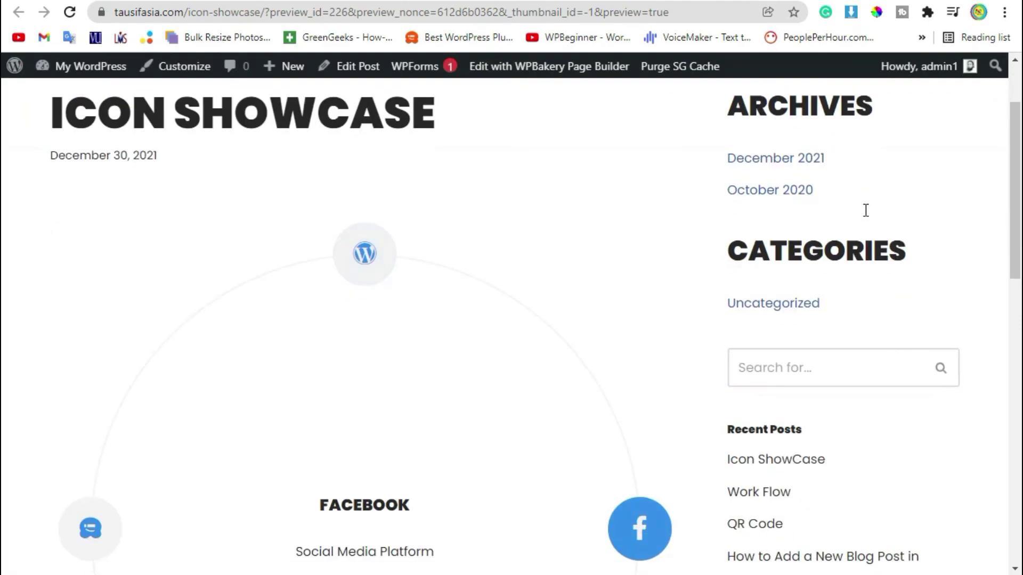
scroll(859, 212, down, 5)
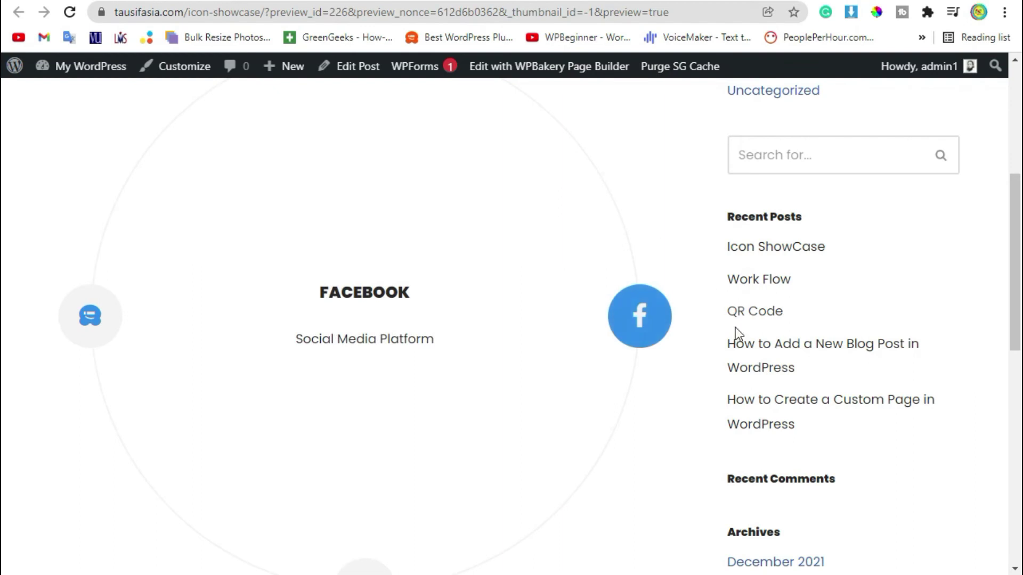
scroll(586, 468, down, 4)
scroll(597, 440, up, 4)
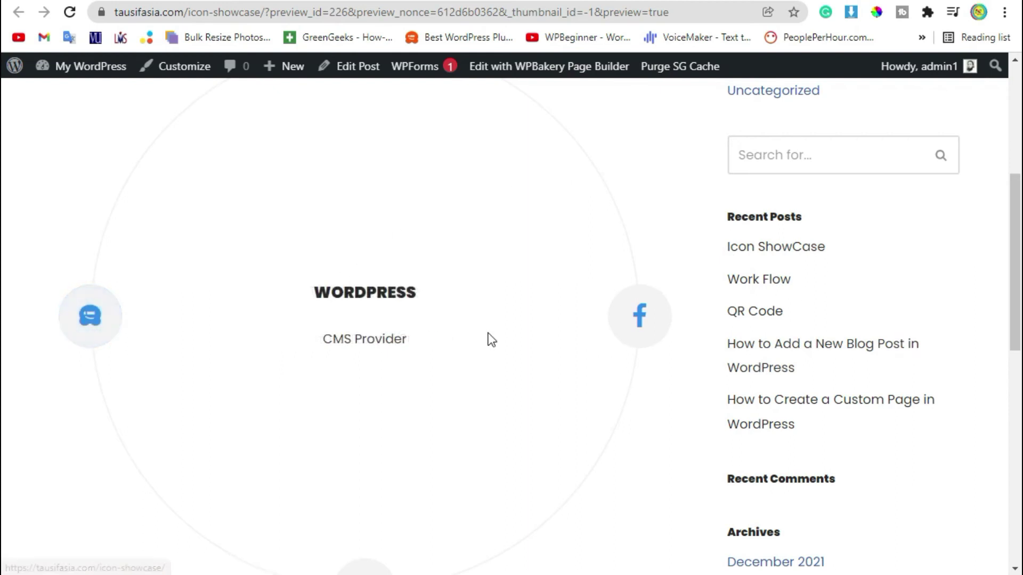
scroll(388, 277, up, 4)
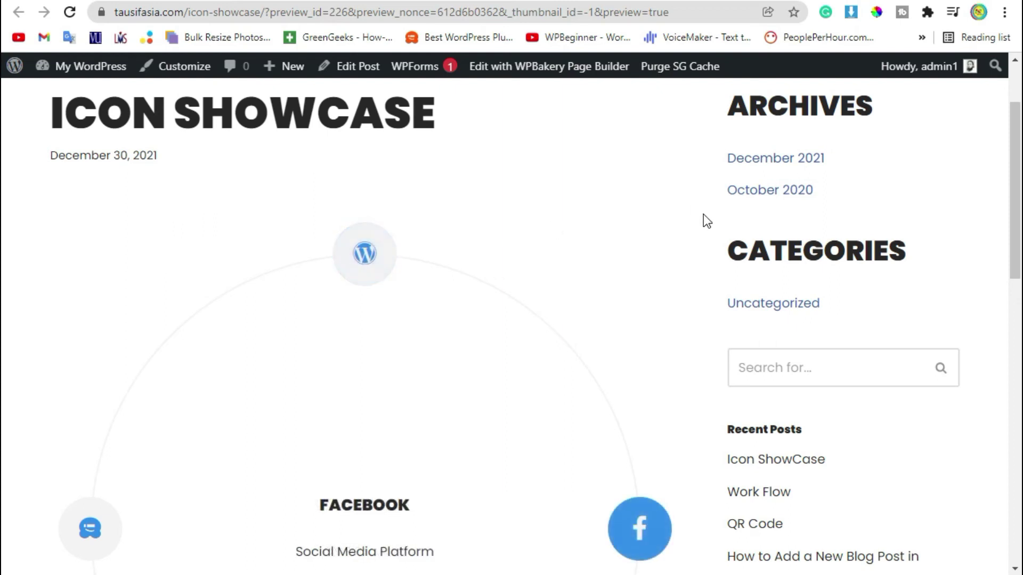
scroll(703, 214, down, 2)
scroll(701, 221, down, 4)
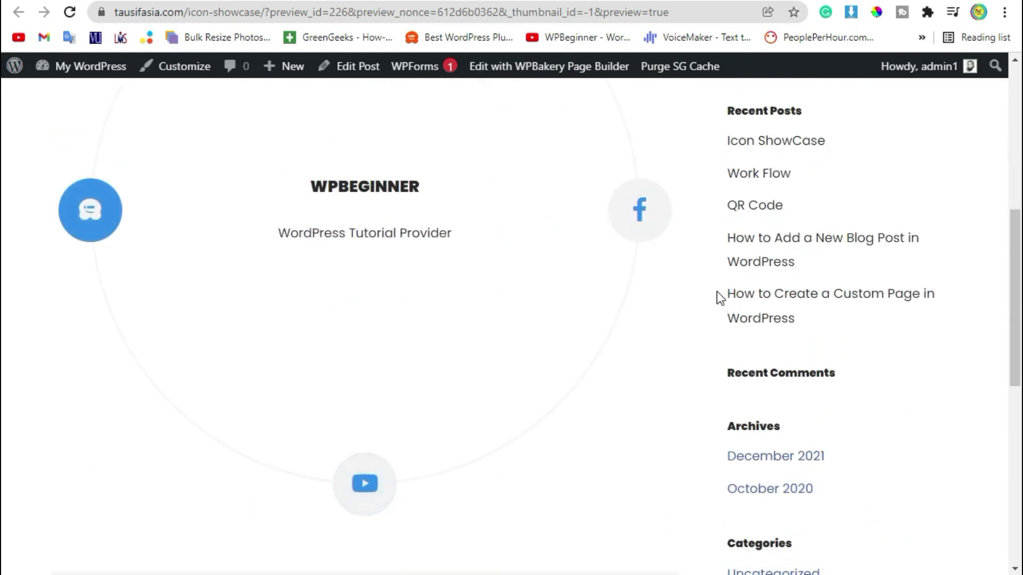
scroll(698, 301, up, 2)
scroll(655, 251, up, 4)
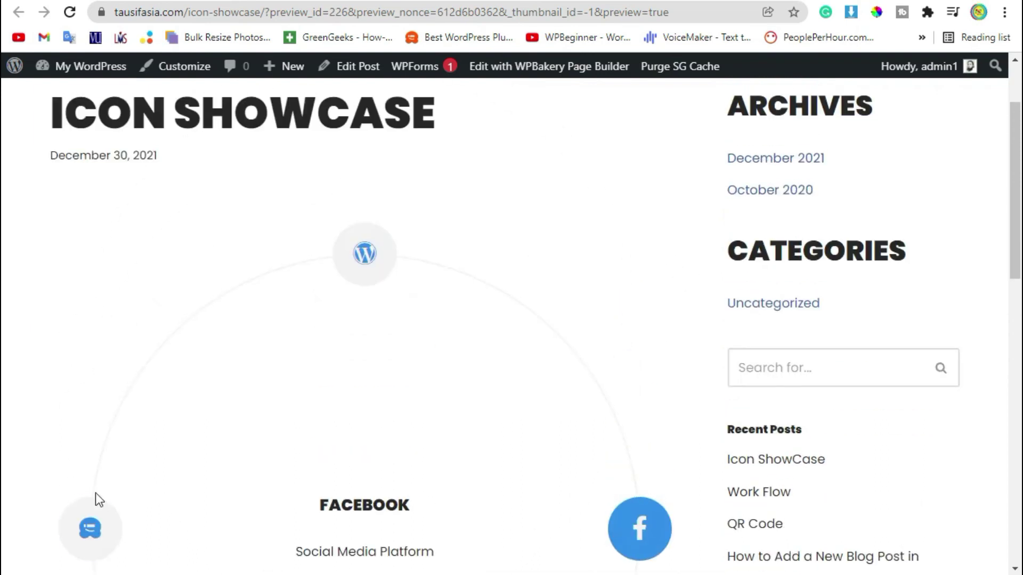
scroll(554, 442, down, 4)
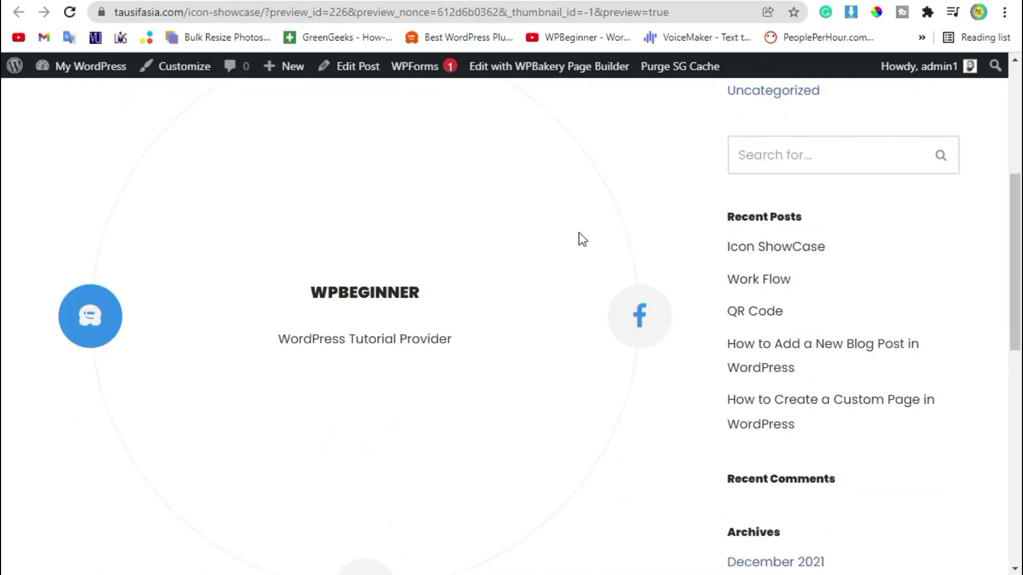
- Split the row into 1/4 + 1/2 + 1/4 columns and move the Icon Showcase to the middle
key(ctrl+w)
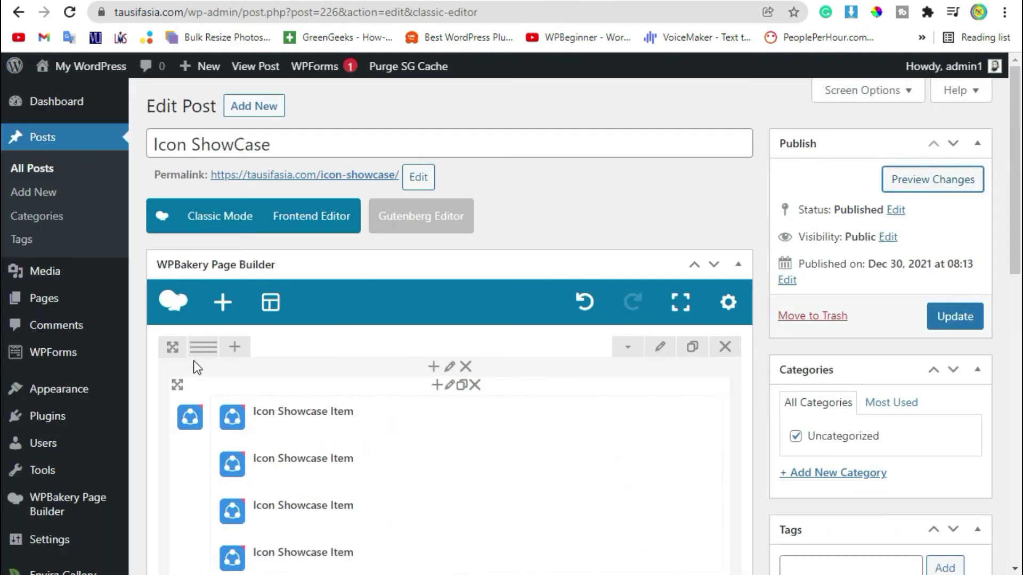
mouse_move(203, 349)
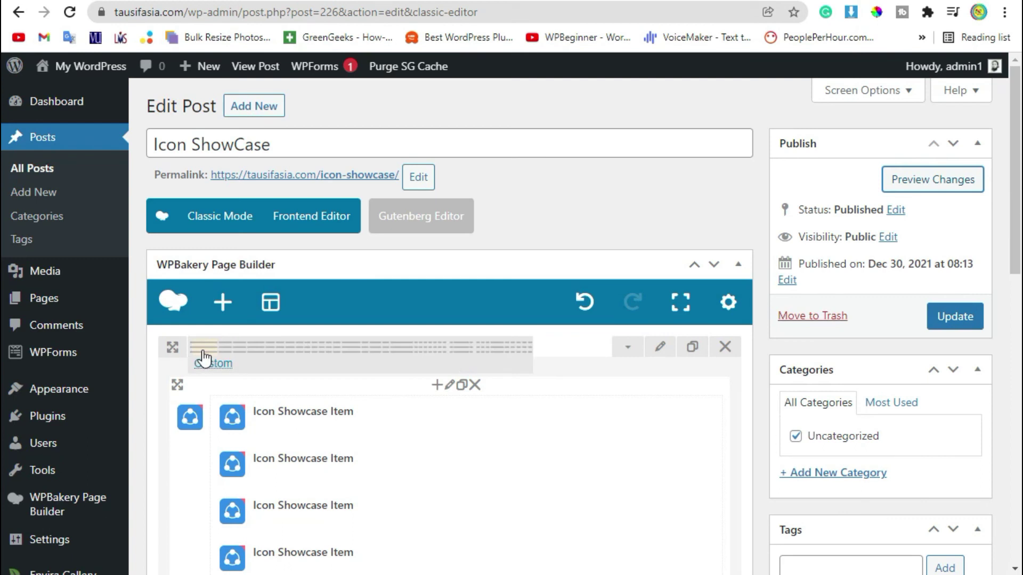
click(376, 356)
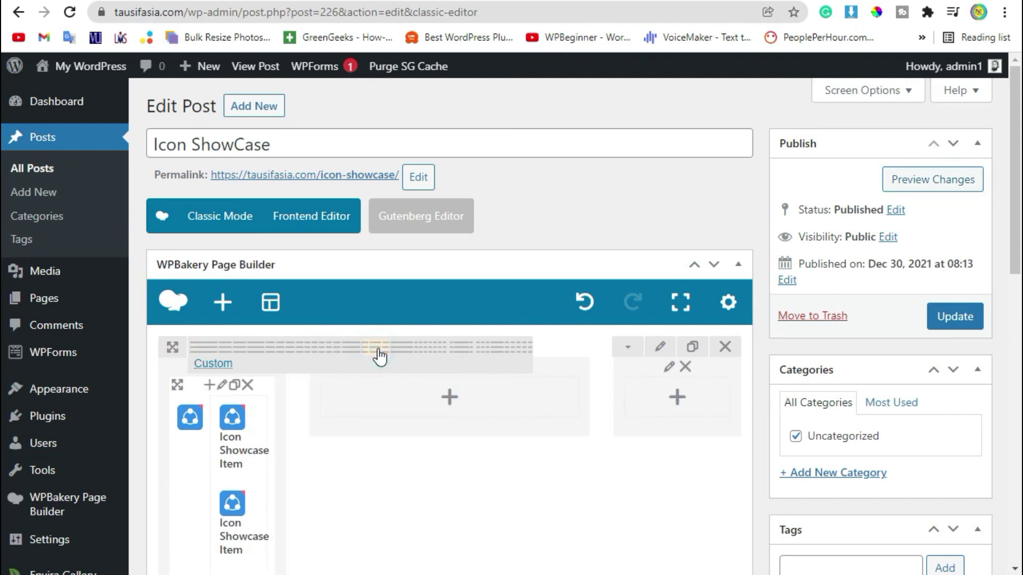
drag(171, 443, 185, 467)
drag(177, 385, 344, 392)
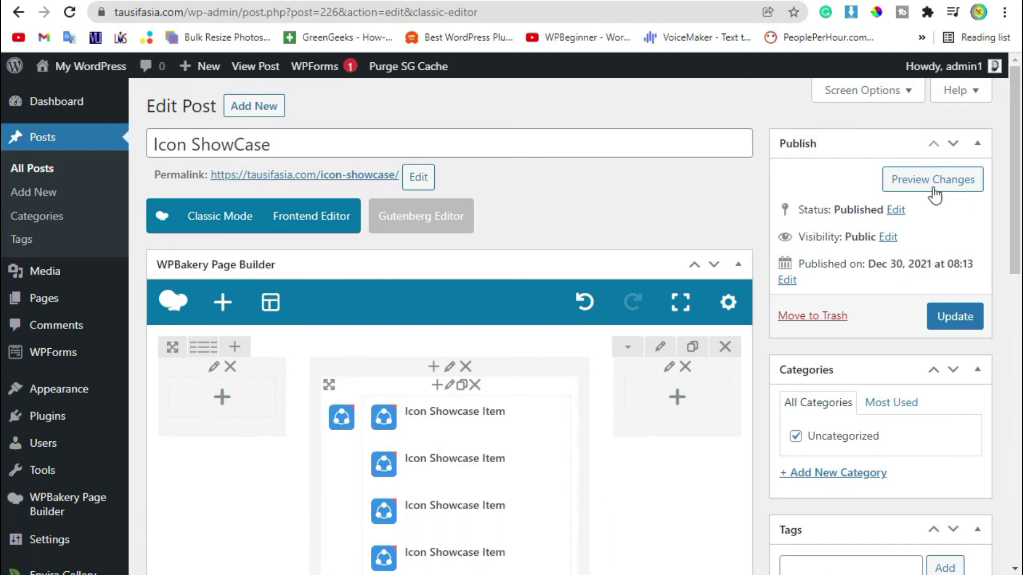
- Update the post and check the compact four-icon circle in the preview
click(954, 314)
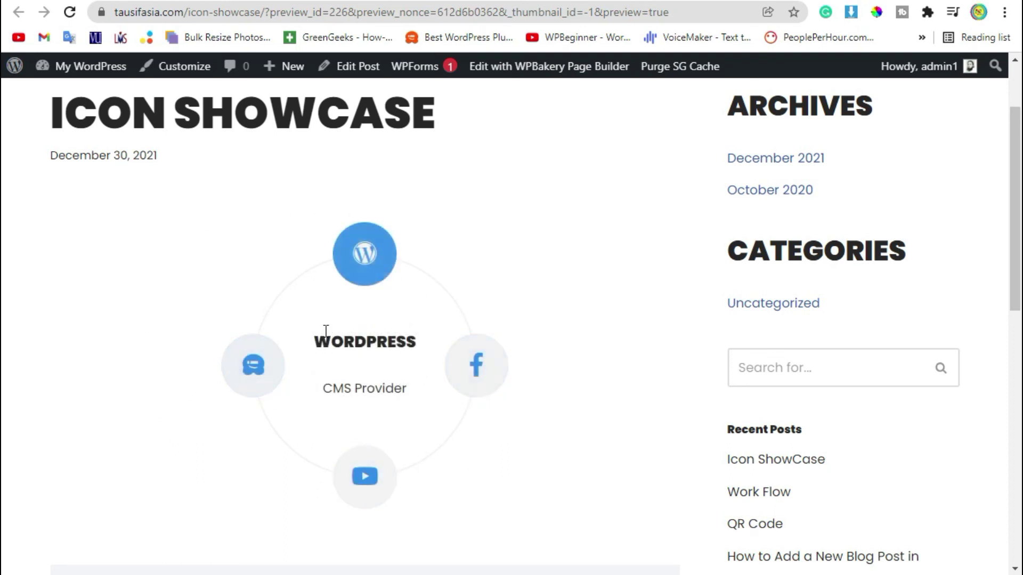
drag(314, 343, 377, 342)
drag(409, 388, 342, 385)
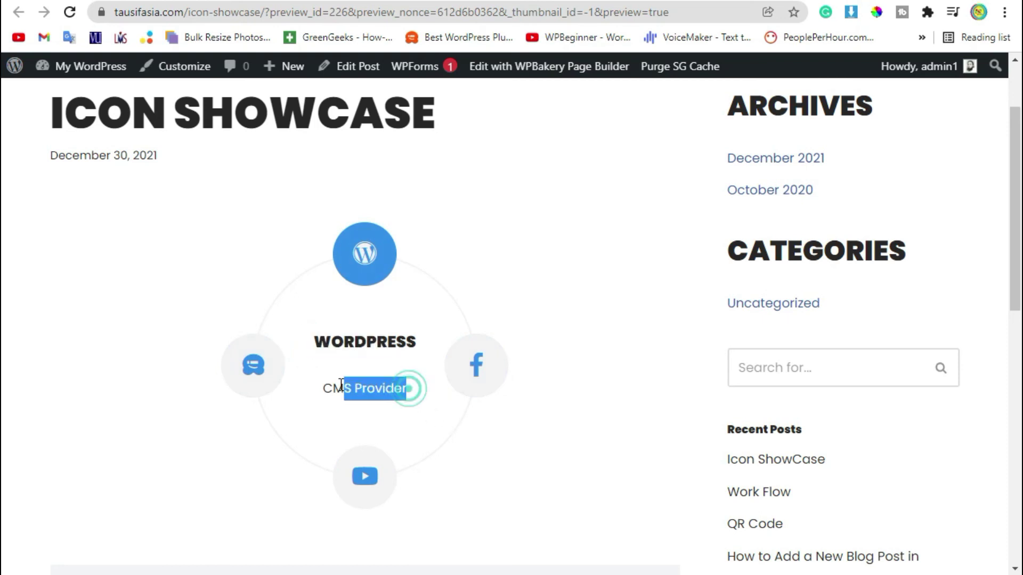
click(199, 434)
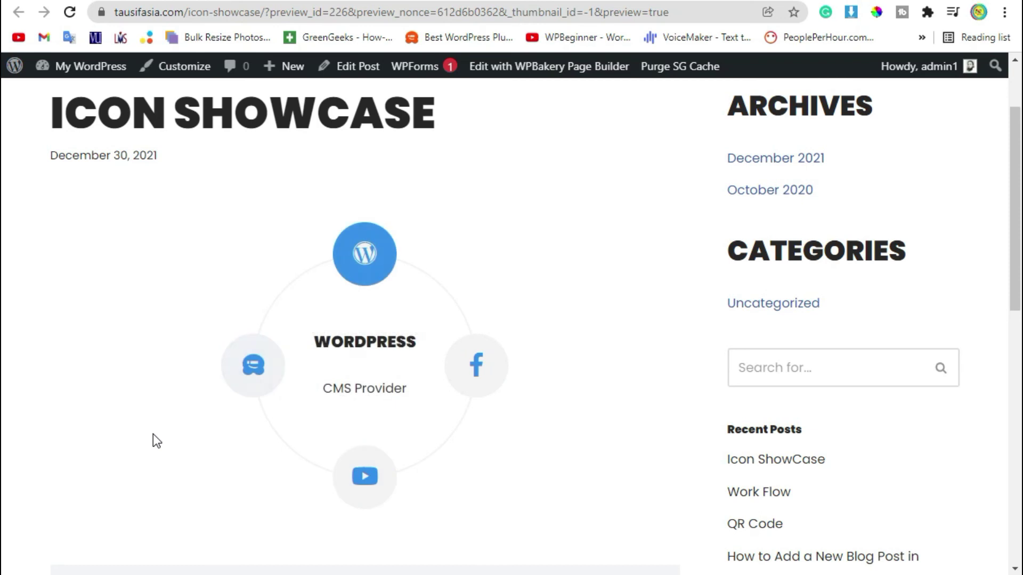
scroll(152, 433, up, 2)
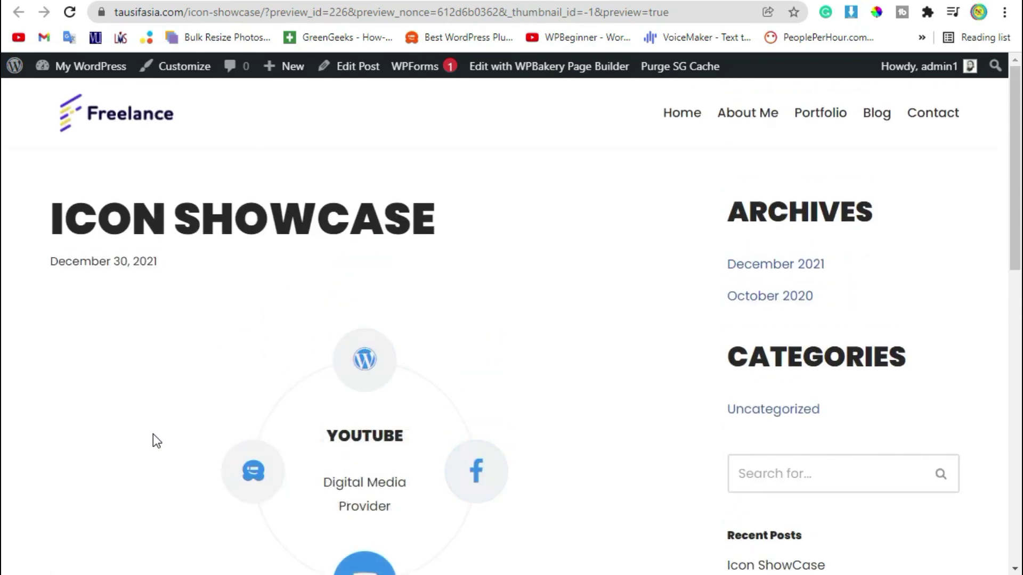